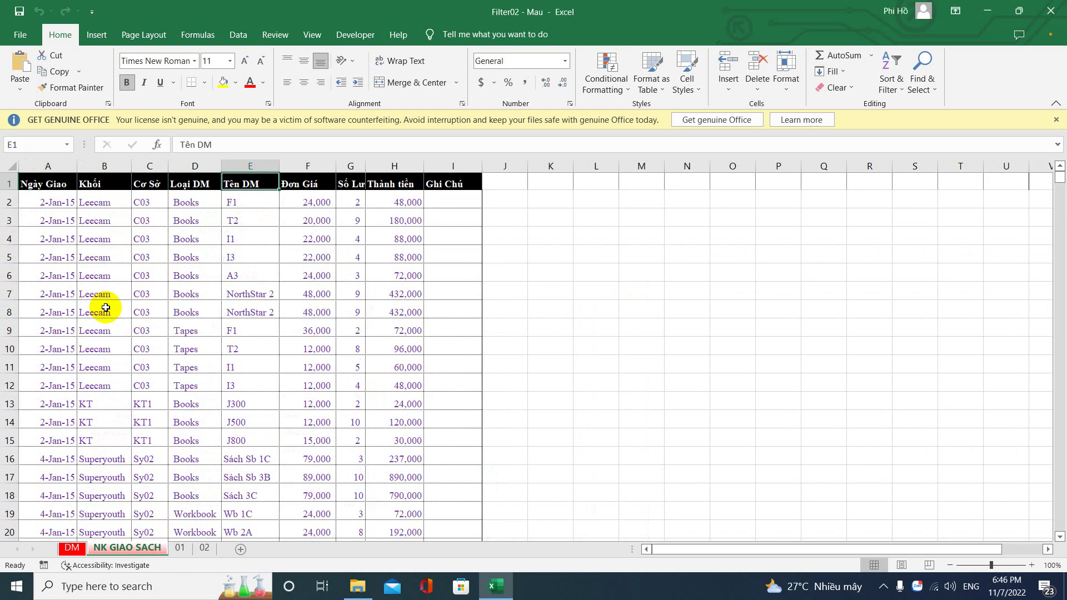
Step: Widen the Số Lượng column on the NK GIAO SACH sheet to fit its header
{"action": "left_click", "coordinate": [298, 186]}
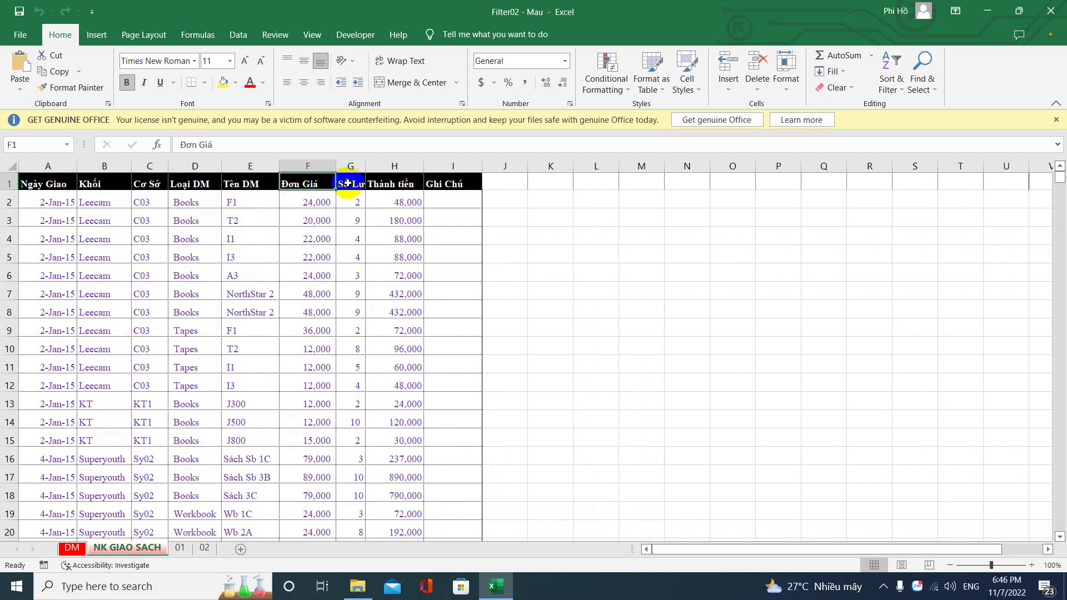
{"action": "double_click", "coordinate": [365, 167]}
{"action": "left_click", "coordinate": [414, 184]}
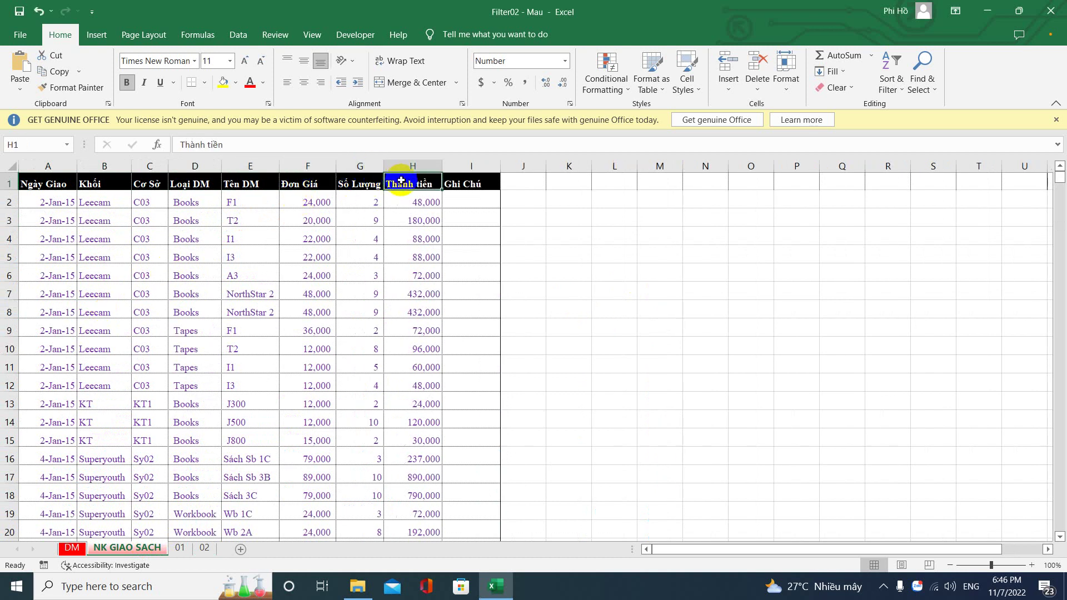
{"action": "left_click", "coordinate": [463, 187]}
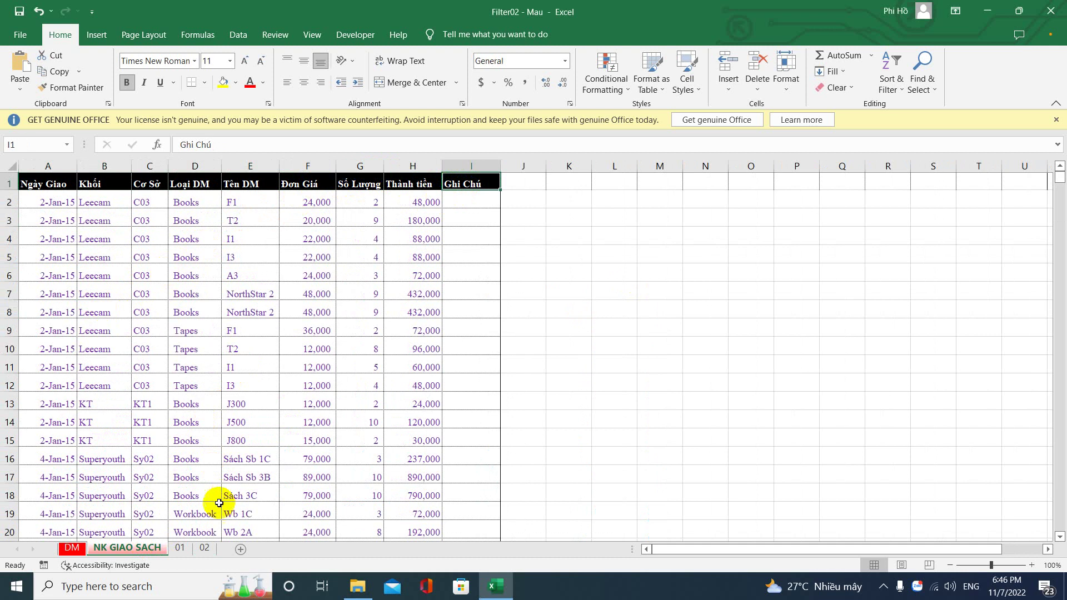
Step: On sheet 02, set the Loại DM criterion to Tapes, Tập Ols and finally Ngoại Khóa, running the extraction with the smiley shape
{"action": "left_click", "coordinate": [205, 548]}
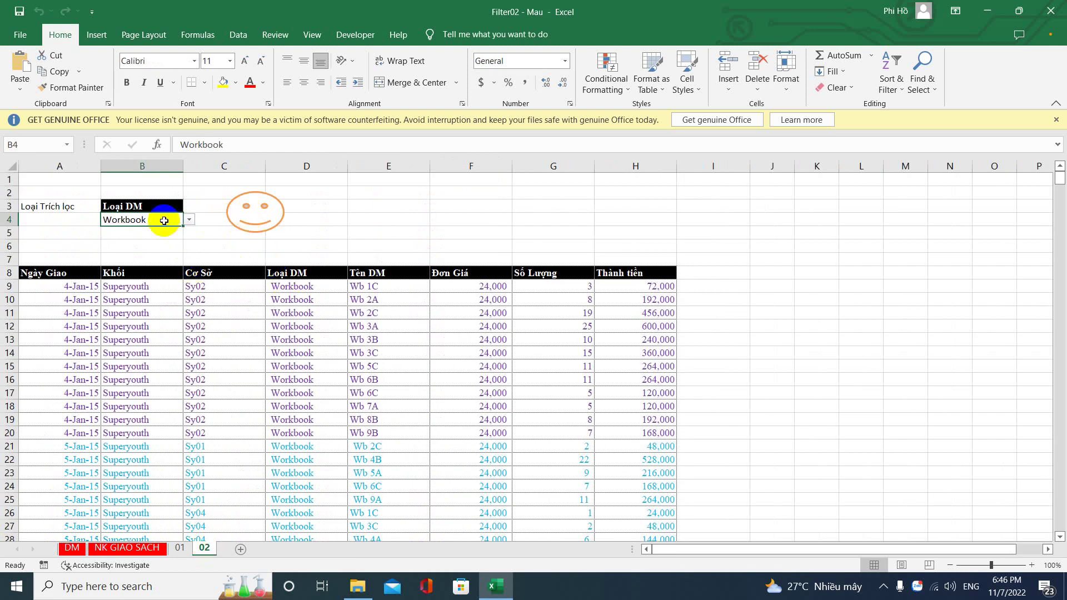
{"action": "left_click", "coordinate": [189, 220]}
{"action": "left_click", "coordinate": [161, 241]}
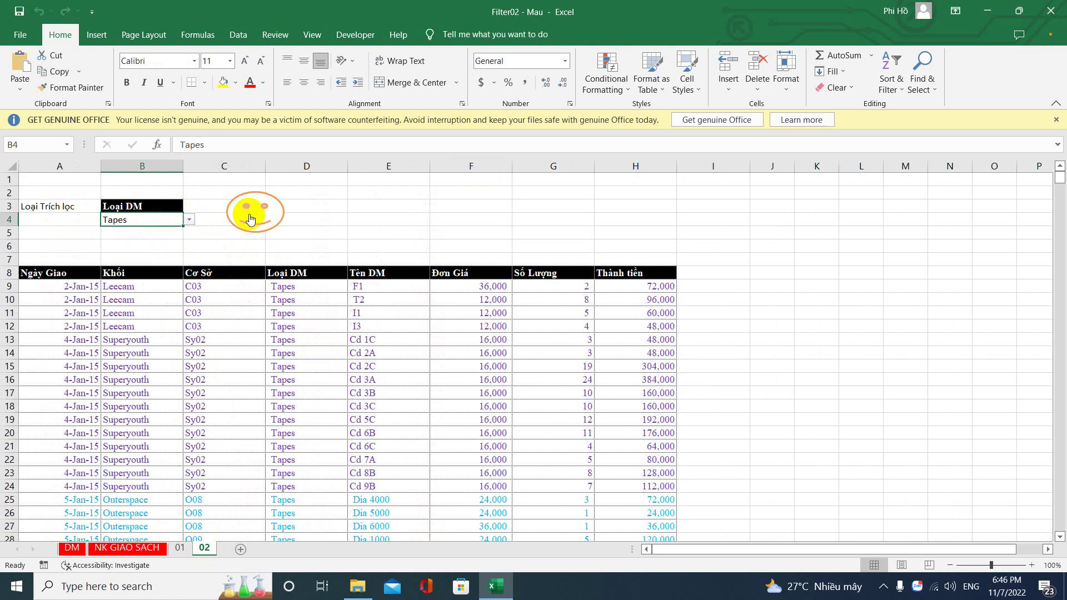
{"action": "left_click", "coordinate": [189, 221]}
{"action": "left_click", "coordinate": [172, 271]}
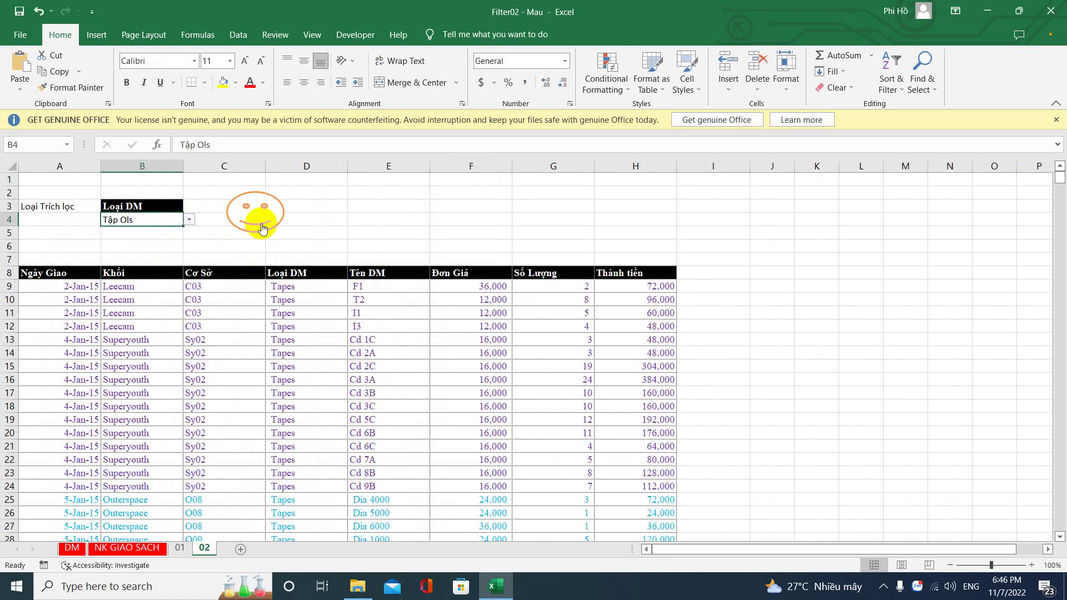
{"action": "left_click", "coordinate": [189, 220]}
{"action": "left_click", "coordinate": [156, 260]}
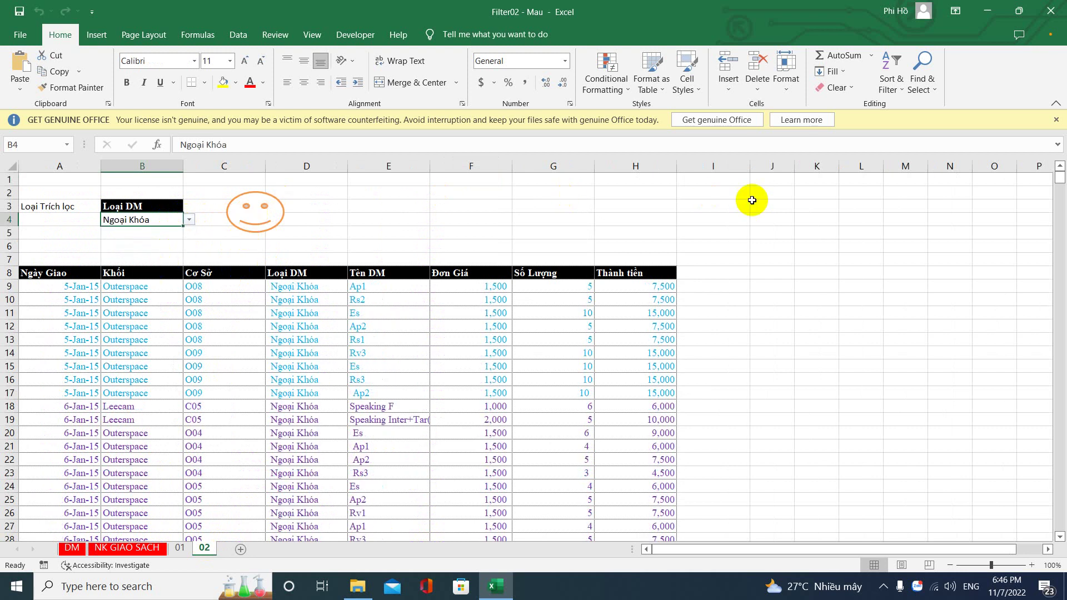
Step: Enter step label B1 in cell J1 and its description "Bậc chế độ ghi macro" in K1
{"action": "left_click", "coordinate": [792, 185]}
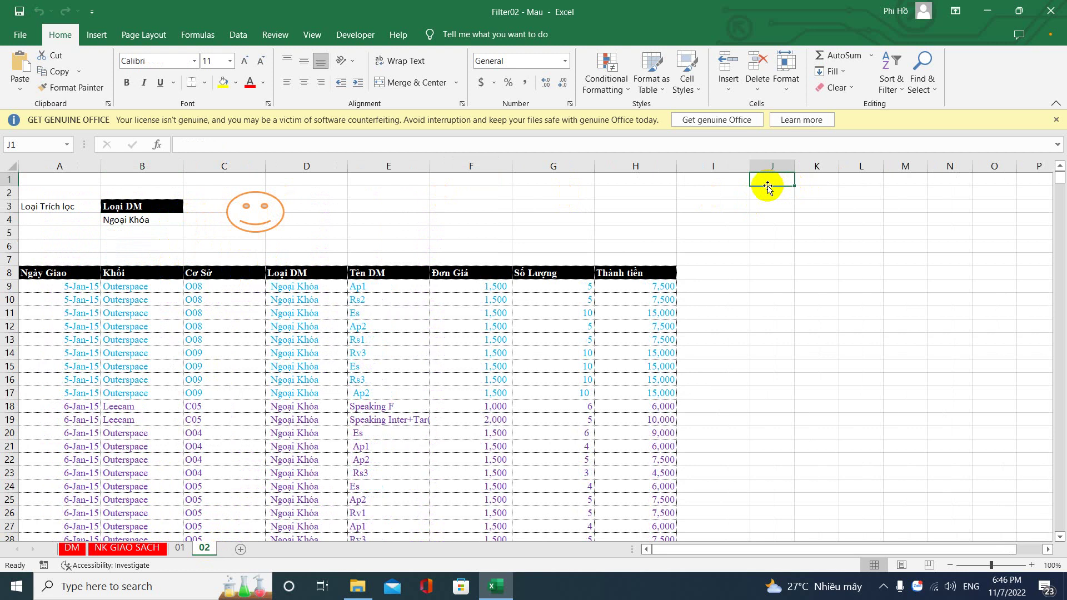
{"action": "type", "text": "B1"}
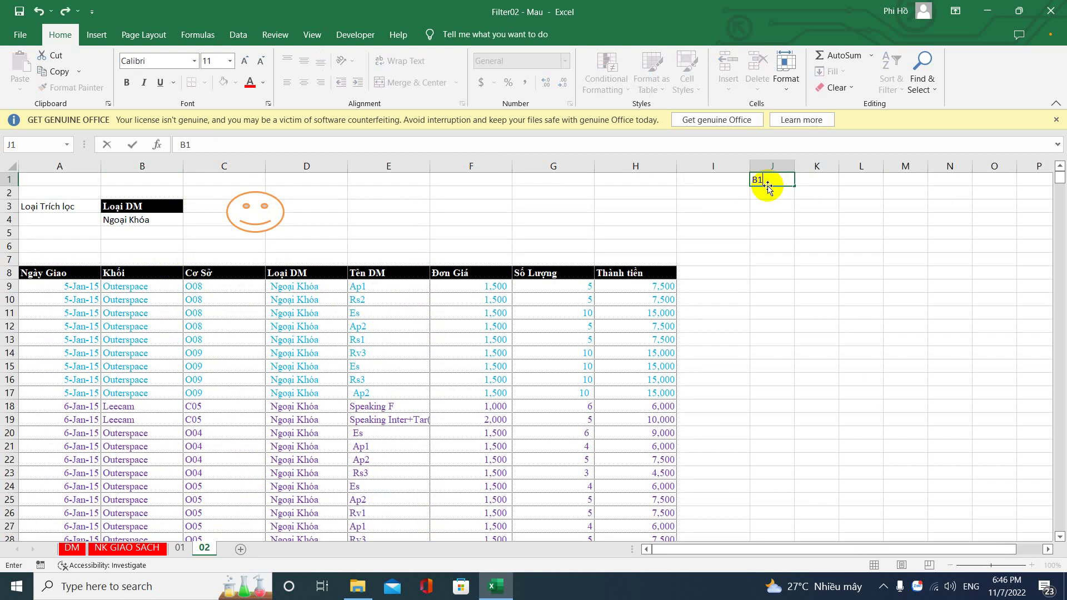
{"action": "key", "text": "Tab"}
{"action": "type", "text": "G"}
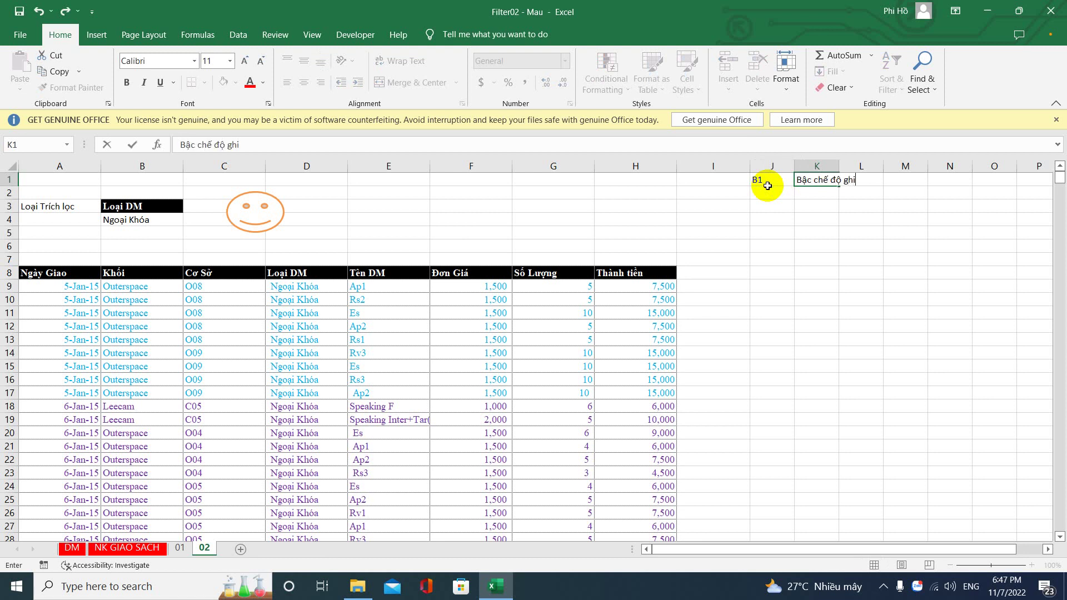
{"action": "type", "text": "o"}
{"action": "key", "text": "Return"}
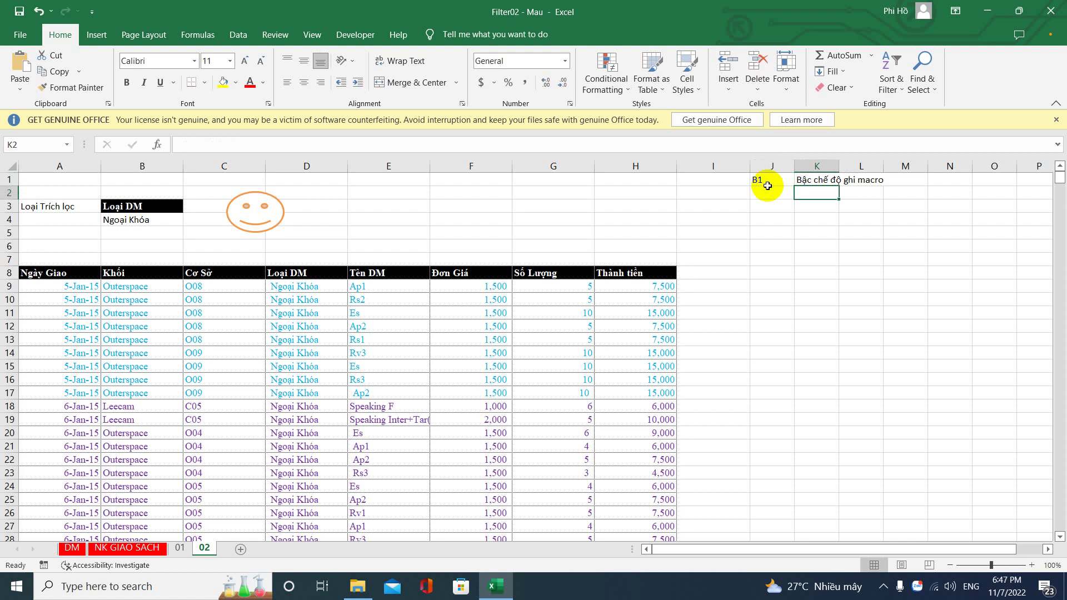
Step: Add step B2 in cell J2 with the description "Xóa dữ liệu xóa" in K2
{"action": "left_click", "coordinate": [769, 189]}
{"action": "type", "text": "b1"}
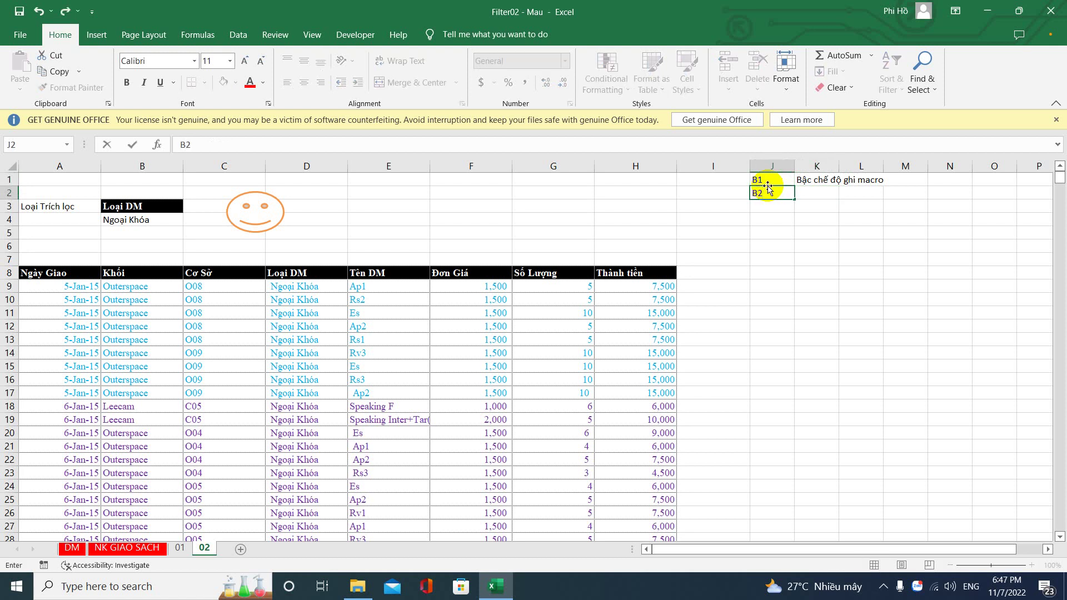
{"action": "key", "text": "Tab"}
{"action": "type", "text": "Xao"}
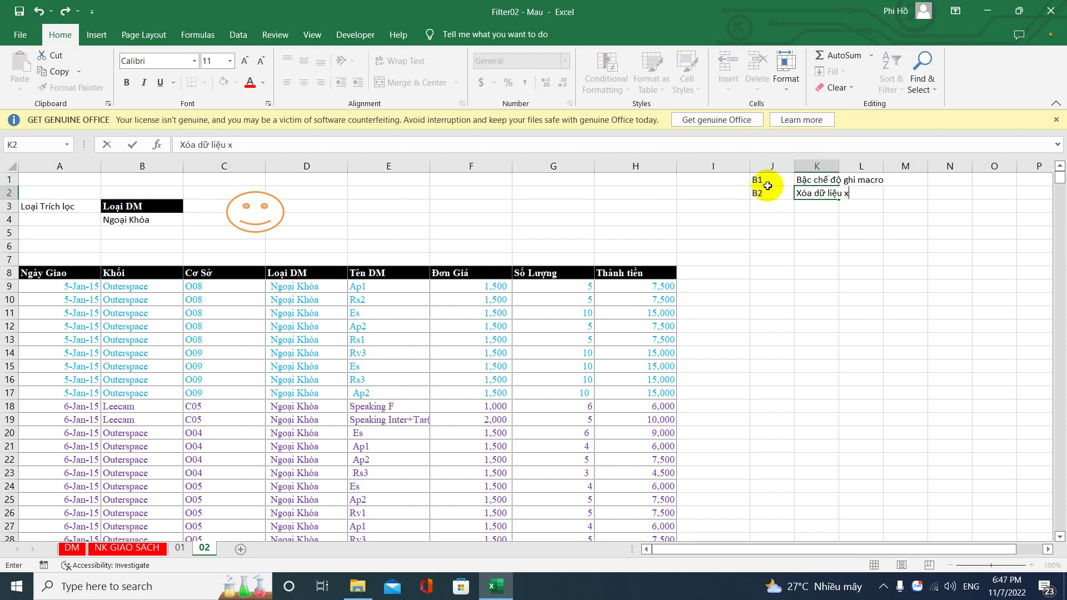
{"action": "key", "text": "Return"}
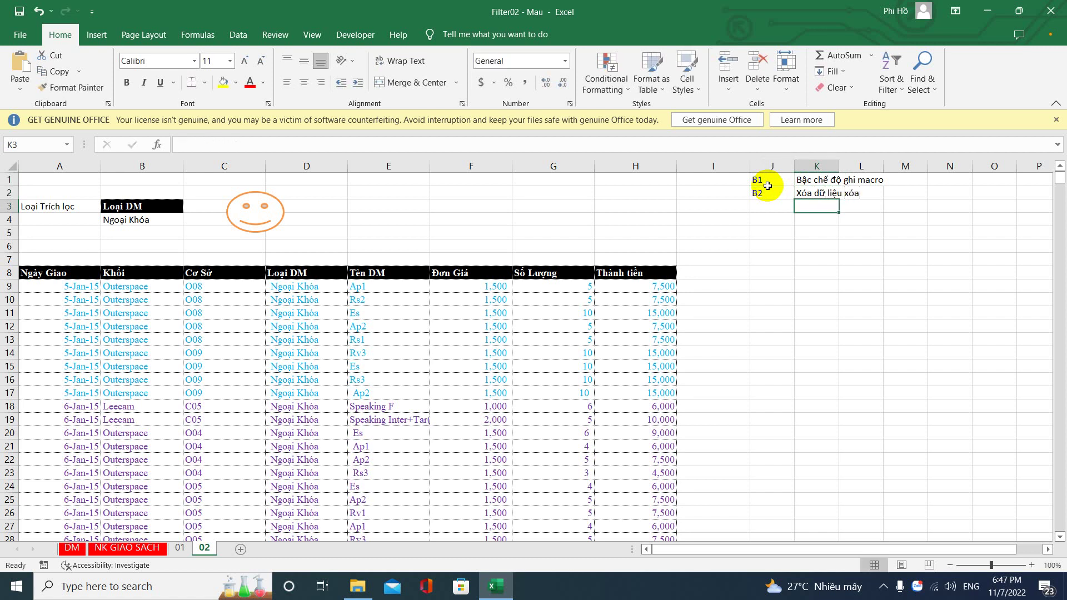
Step: Add step B3 in cell J3 with the description "Thao tác trích" in K3
{"action": "key", "text": "Left"}
{"action": "type", "text": "b3"}
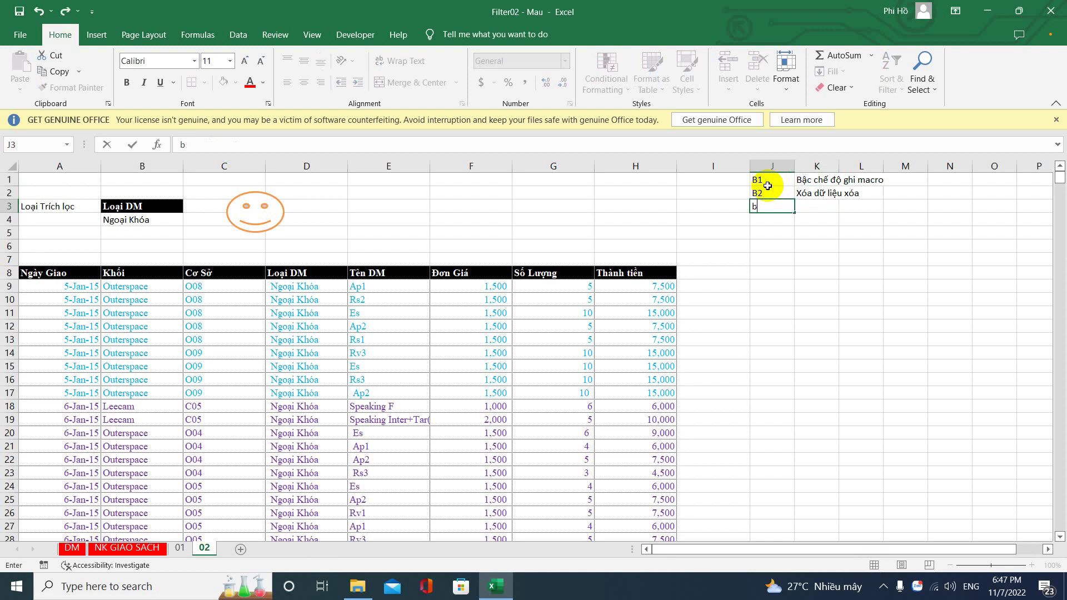
{"action": "key", "text": "Right"}
{"action": "type", "text": "TH"}
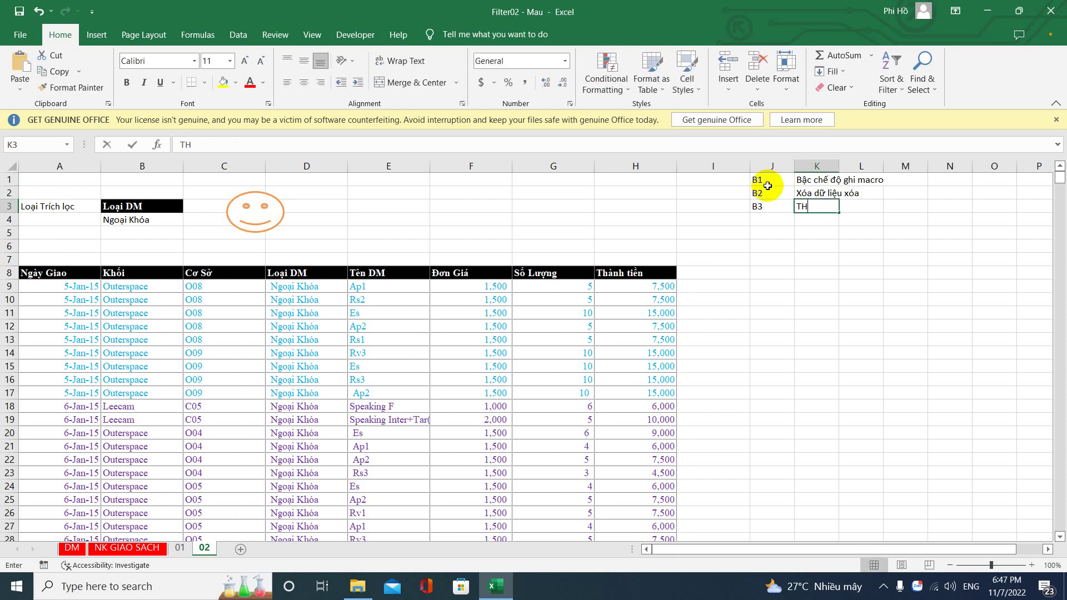
{"action": "key", "text": "BackSpace"}
{"action": "key", "text": "BackSpace"}
{"action": "key", "text": "BackSpace"}
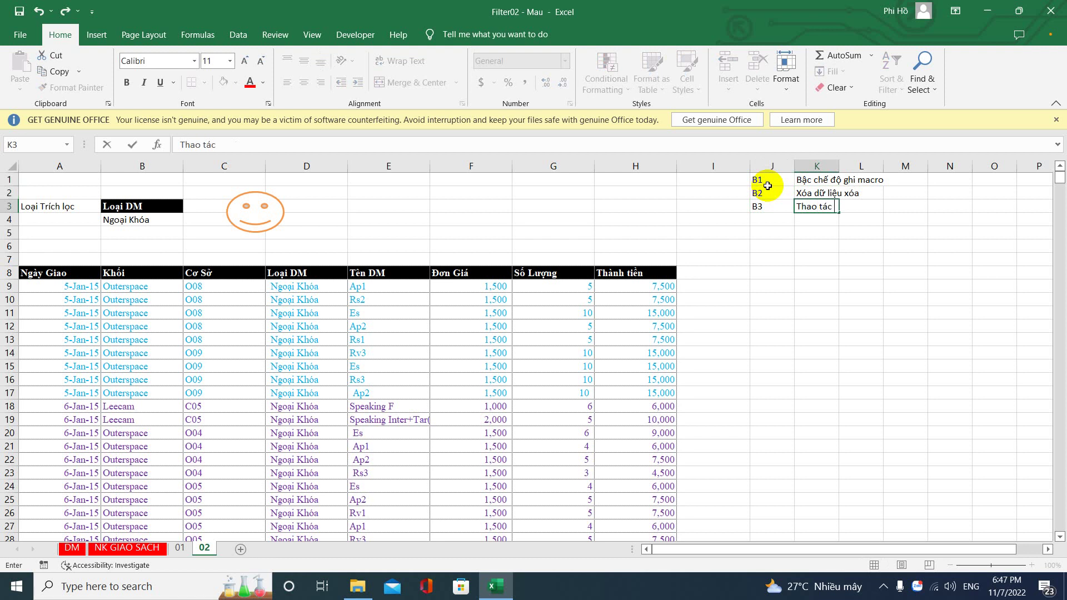
{"action": "key", "text": "Return"}
Step: Add step B4 in cell J4 with the description "Kết thúc ghi macro" in K4
{"action": "key", "text": "Left"}
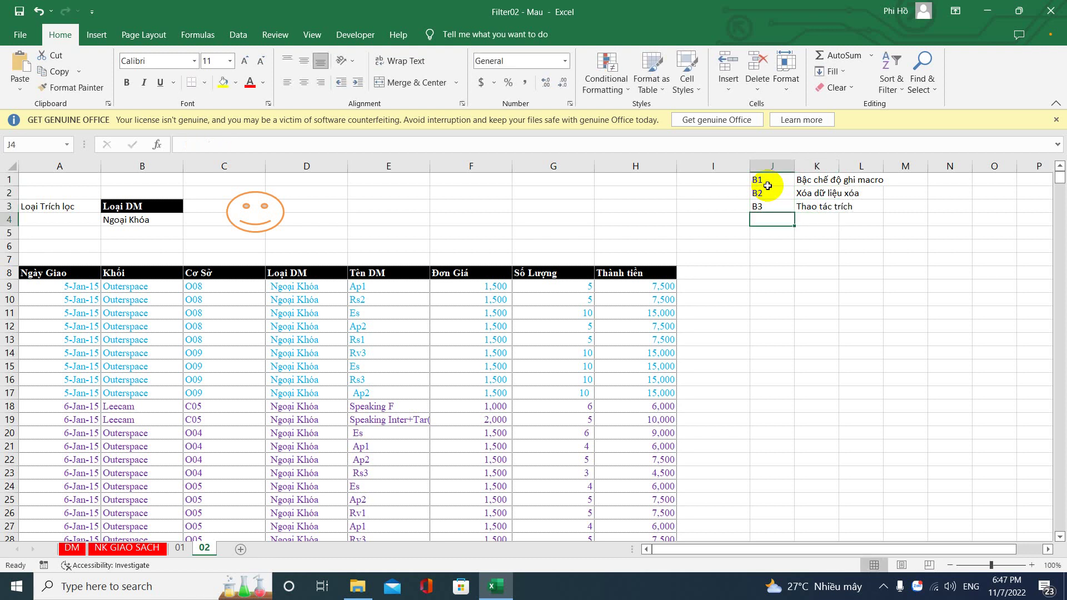
{"action": "type", "text": "B4"}
{"action": "key", "text": "Tab"}
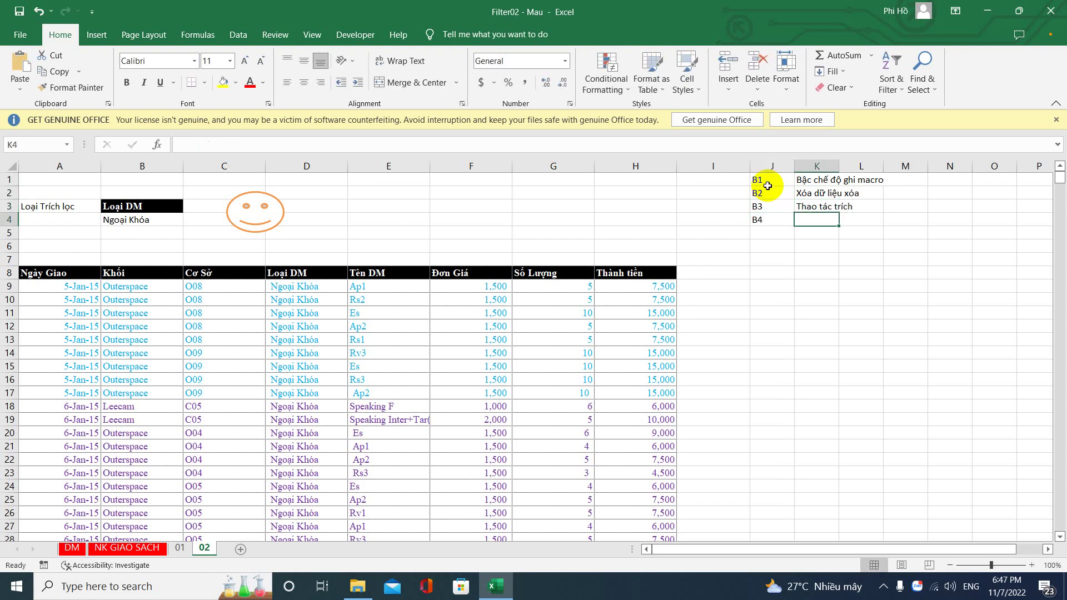
{"action": "type", "text": "KET"}
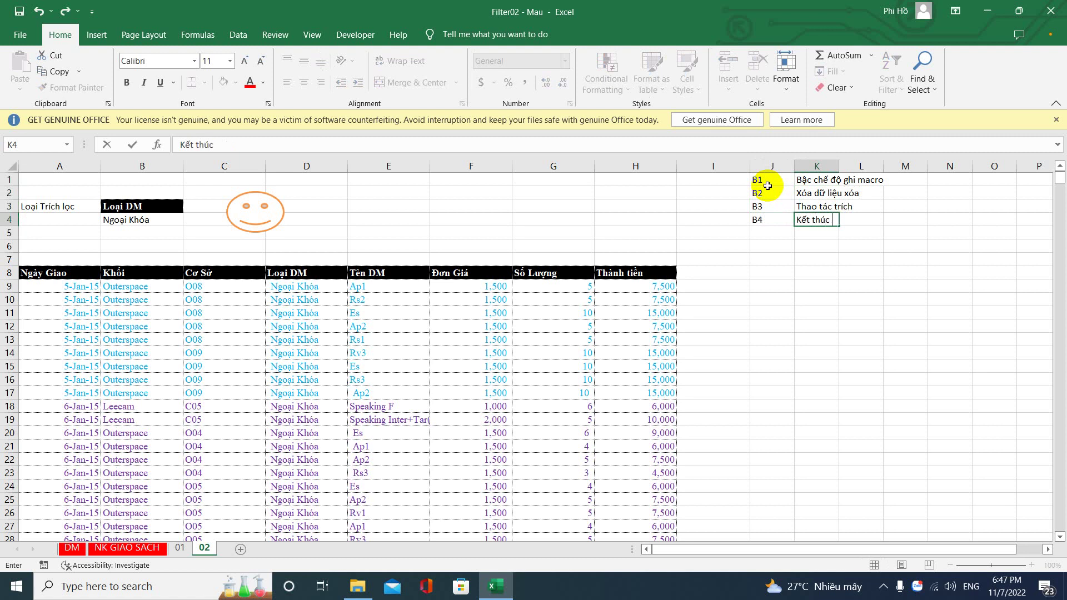
{"action": "key", "text": "Return"}
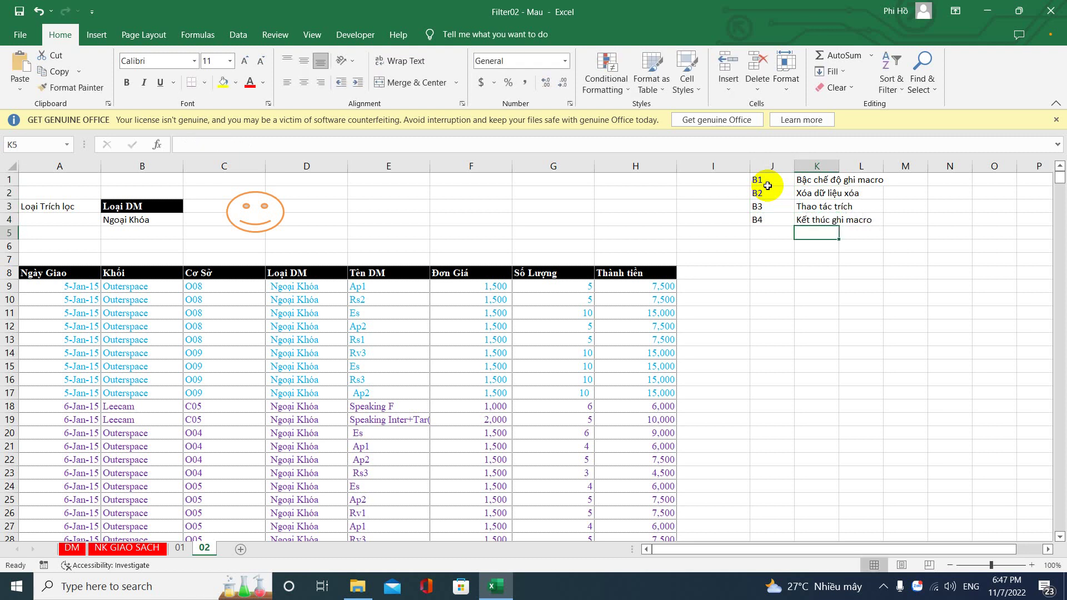
Step: Add step B5 in cell J5 with the correctly accented description "Gán lệnh" in K5
{"action": "type", "text": "b5"}
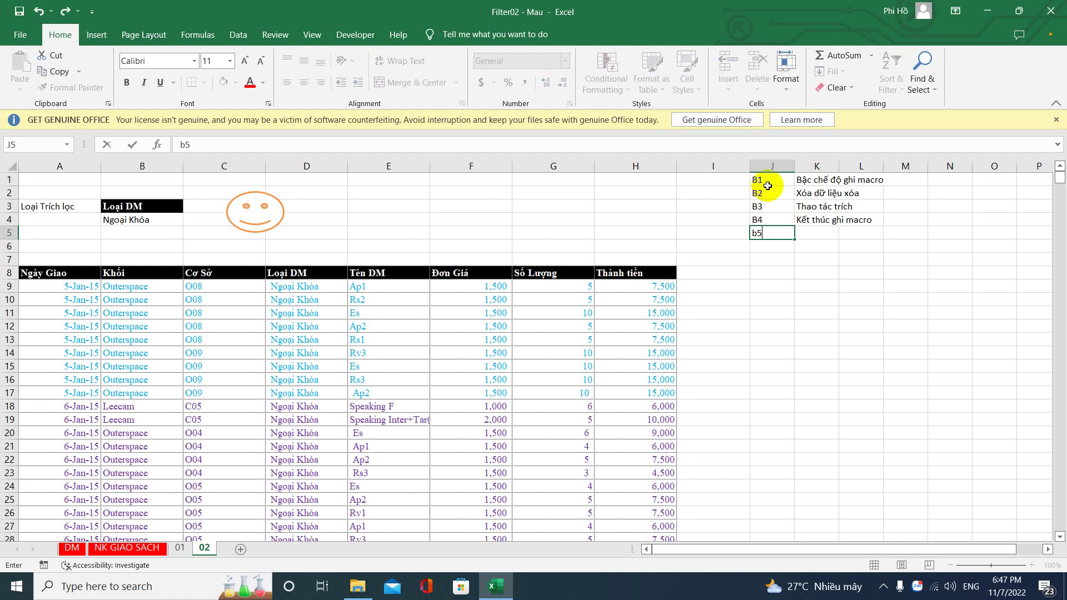
{"action": "key", "text": "Tab"}
{"action": "key", "text": "shift+Tab"}
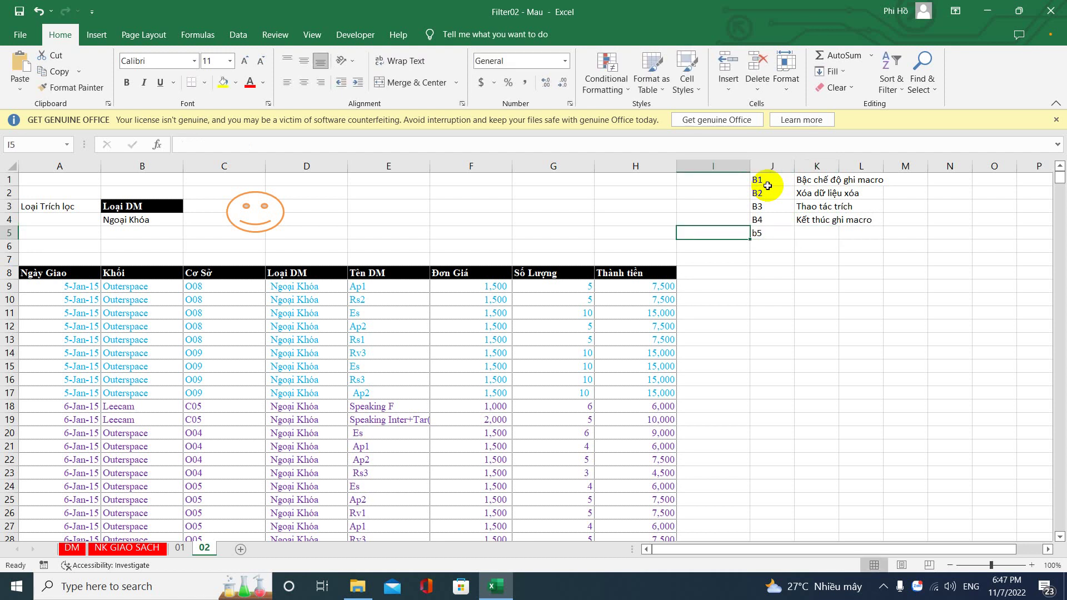
{"action": "type", "text": "B5"}
{"action": "key", "text": "Tab"}
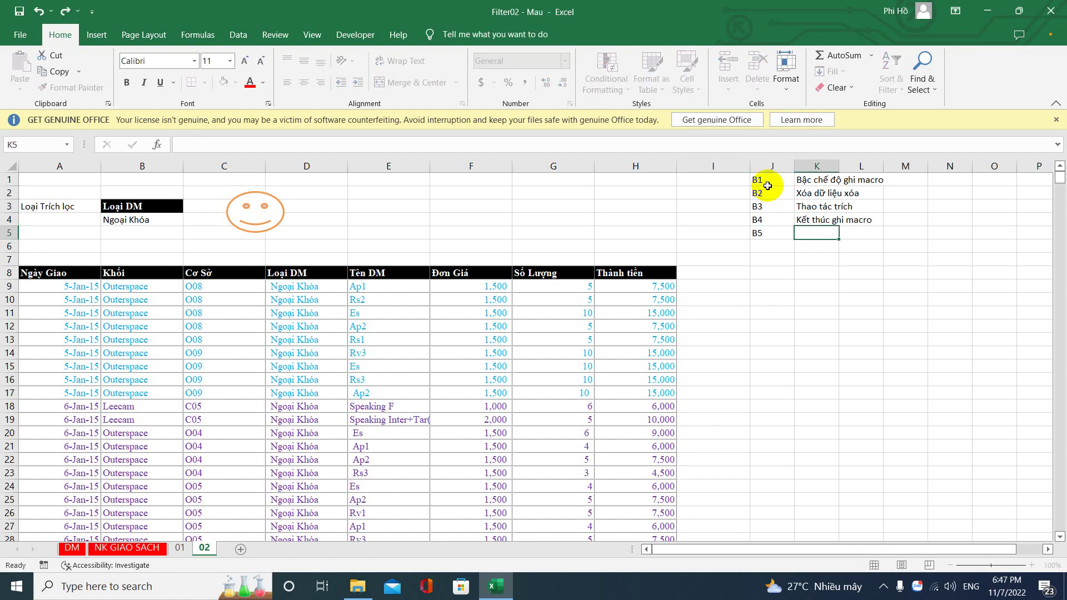
{"action": "type", "text": "GÁN lênh"}
{"action": "key", "text": "Return"}
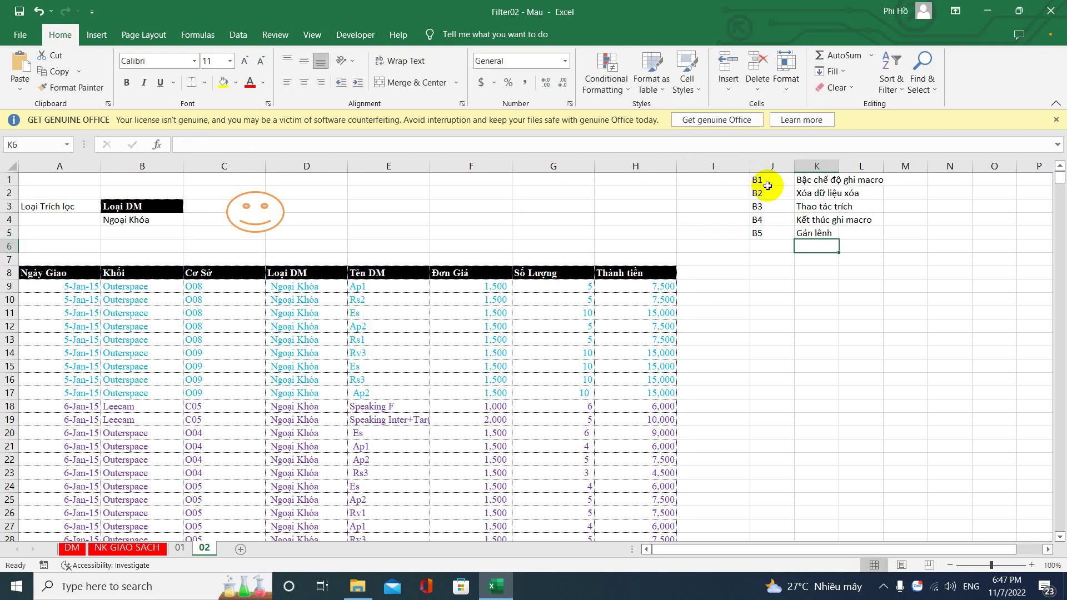
{"action": "key", "text": "Up"}
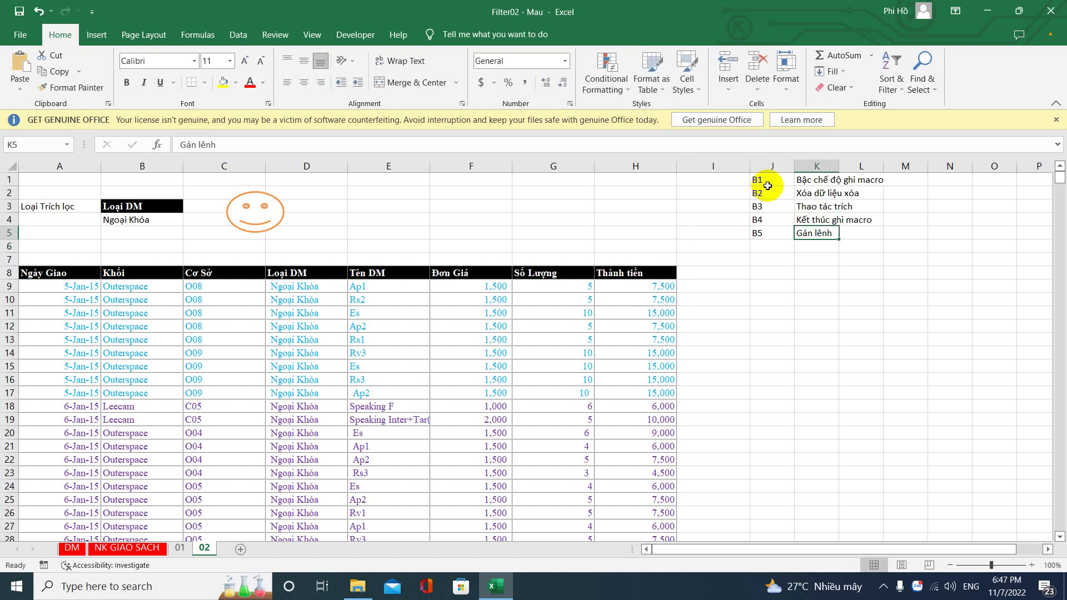
{"action": "left_click", "coordinate": [409, 148]}
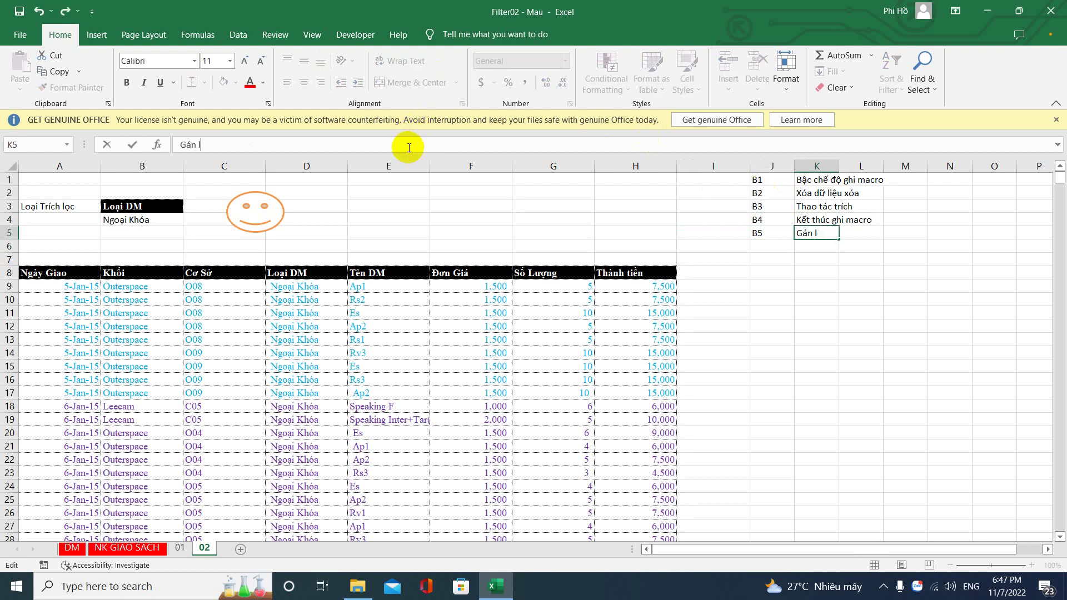
{"action": "key", "text": "Return"}
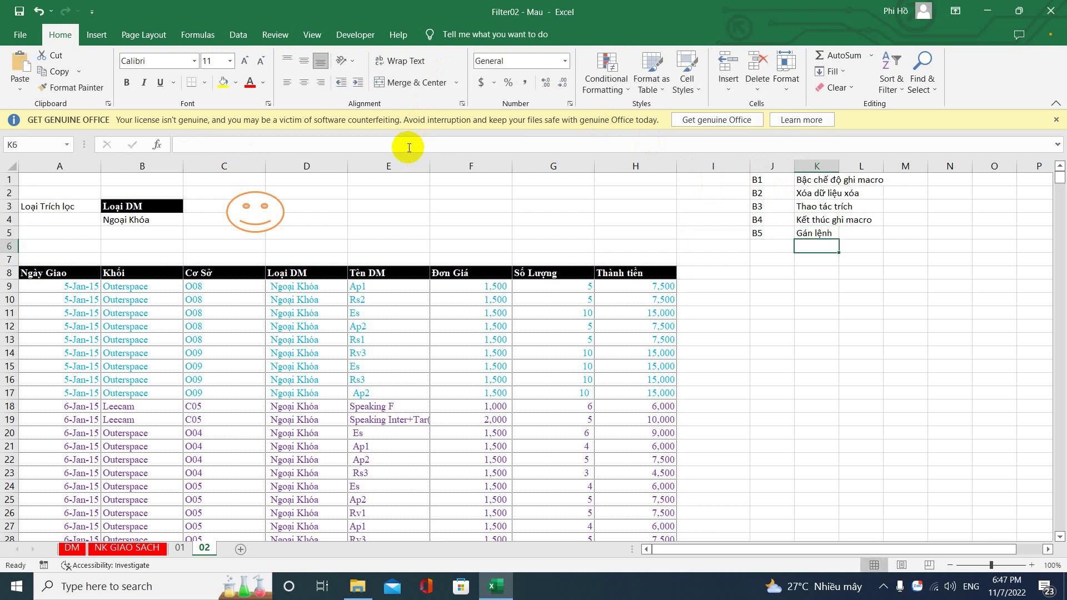
{"action": "left_click", "coordinate": [239, 35]}
{"action": "left_click", "coordinate": [355, 35]}
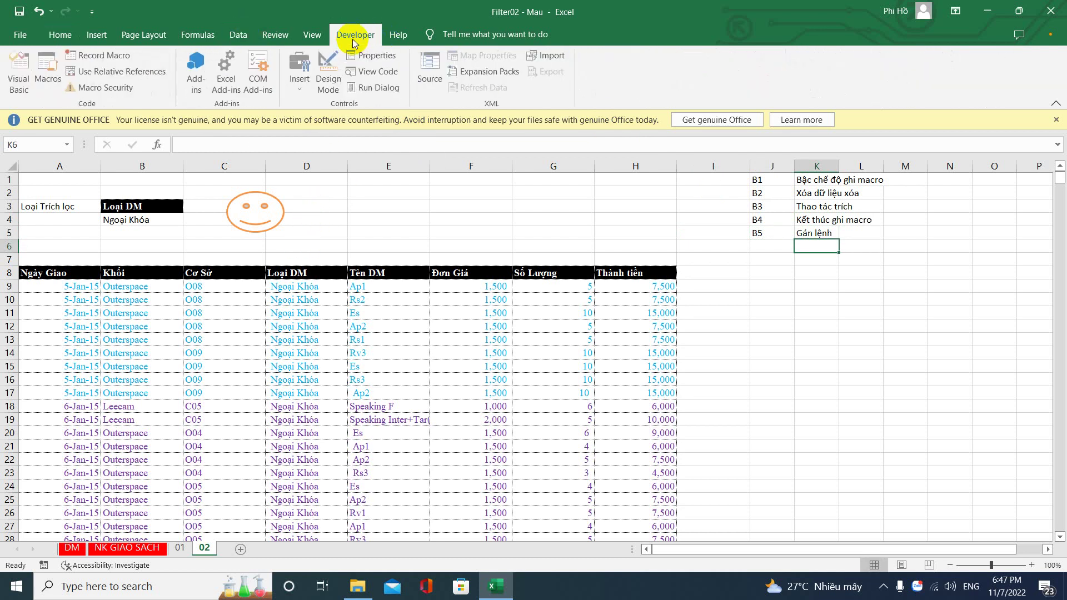
{"action": "left_click", "coordinate": [111, 55]}
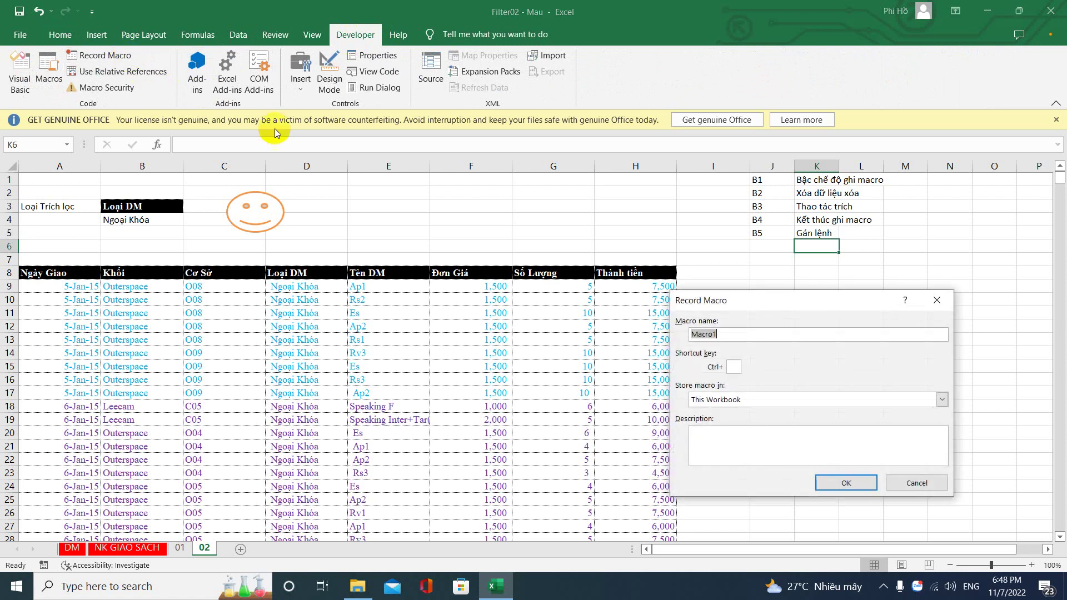
{"action": "left_click", "coordinate": [937, 300]}
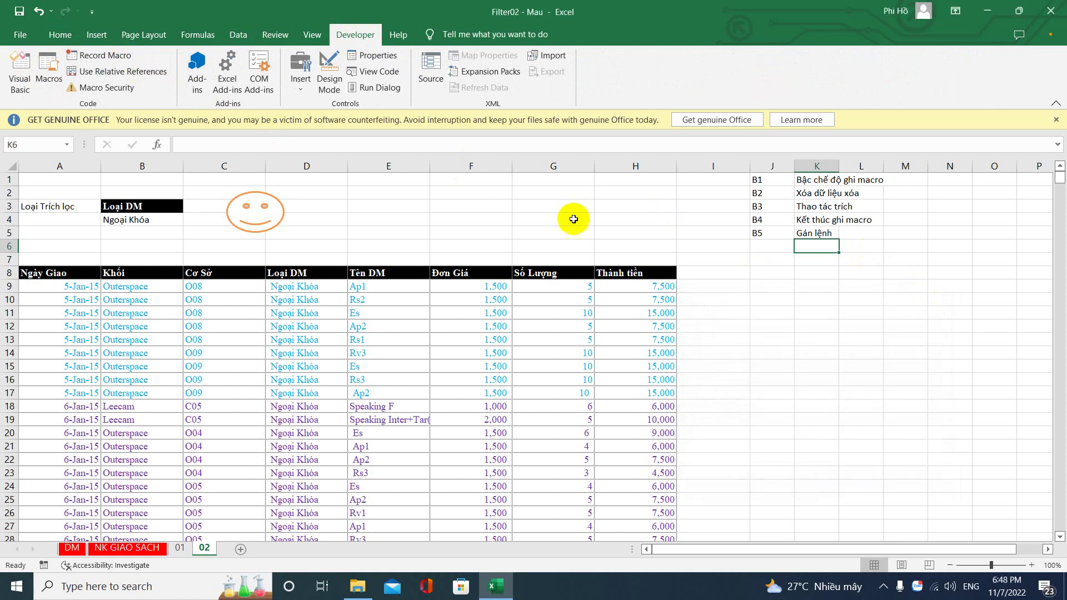
Step: Check in the ribbon customization options whether the Developer tab is enabled among the main tabs
{"action": "left_click", "coordinate": [16, 37]}
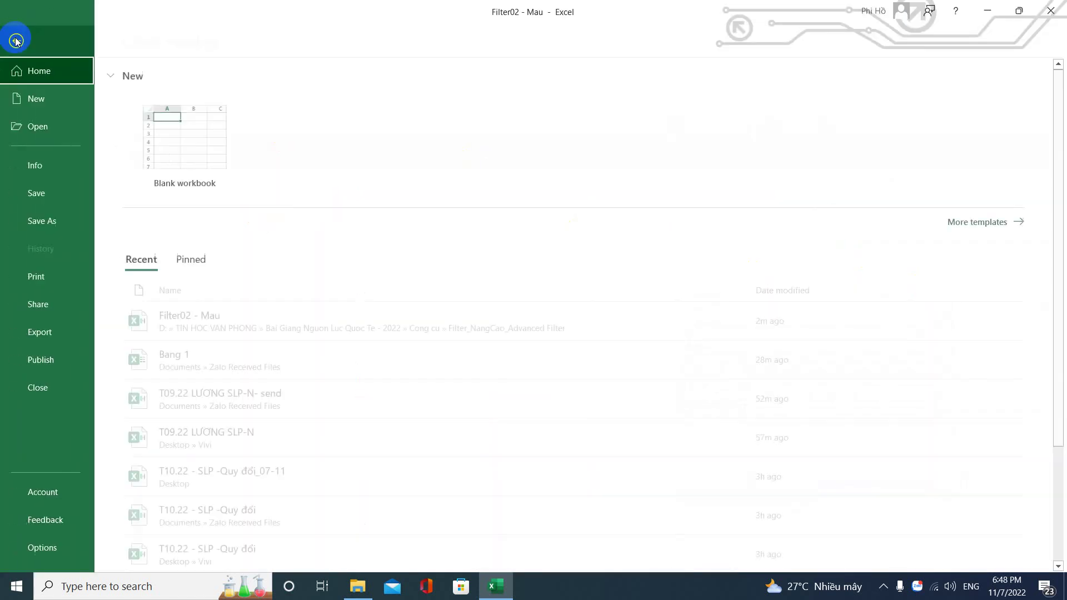
{"action": "left_click", "coordinate": [41, 551]}
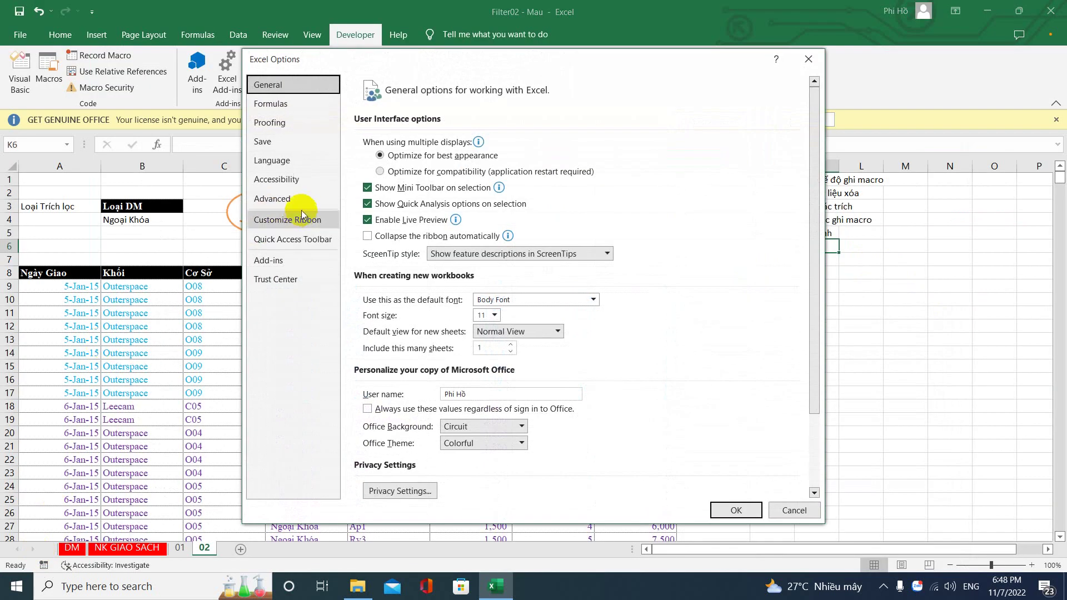
{"action": "left_click", "coordinate": [292, 222]}
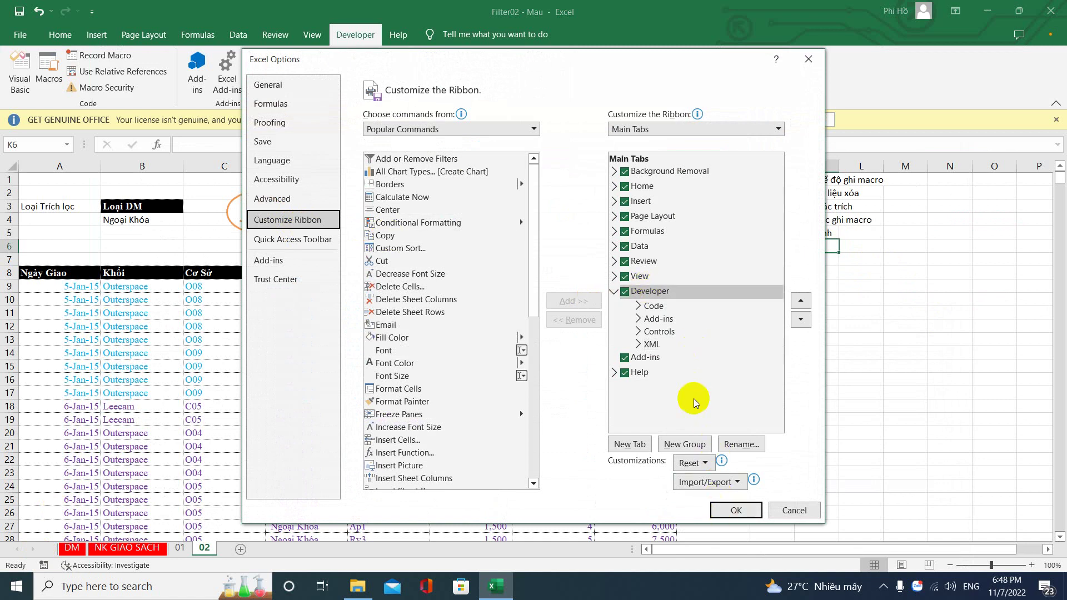
{"action": "left_click", "coordinate": [742, 510]}
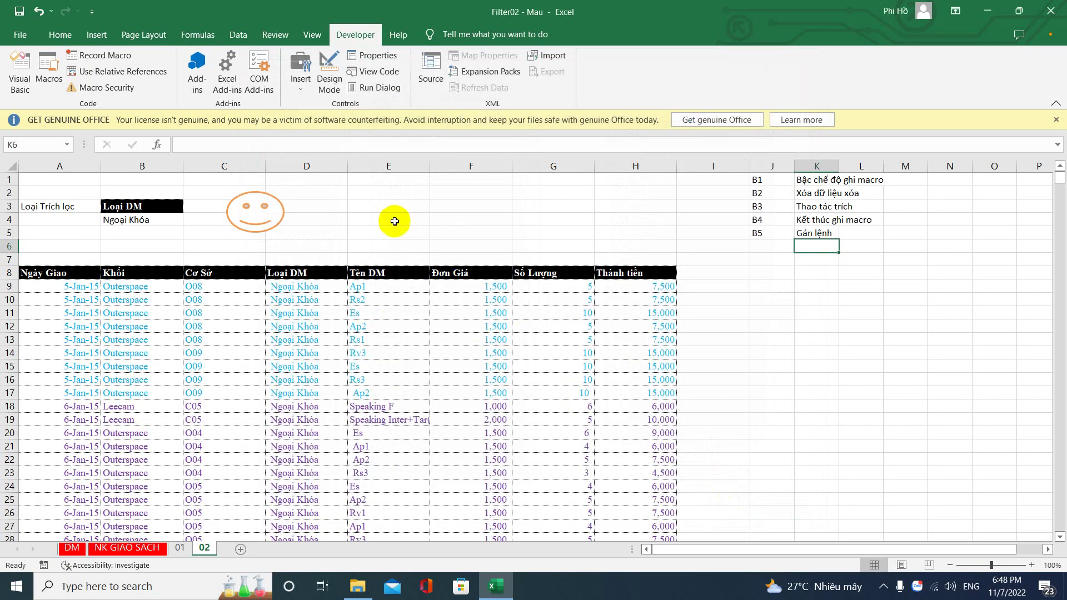
Step: Start recording a macro named TrichLoc_01, stored in this workbook
{"action": "left_click", "coordinate": [118, 58]}
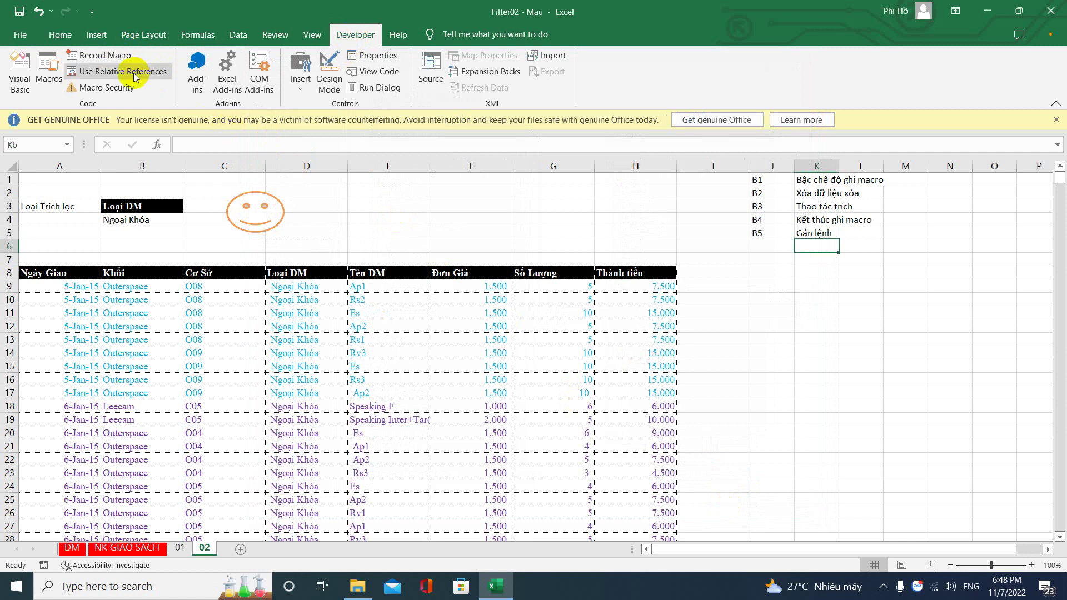
{"action": "left_click", "coordinate": [92, 55]}
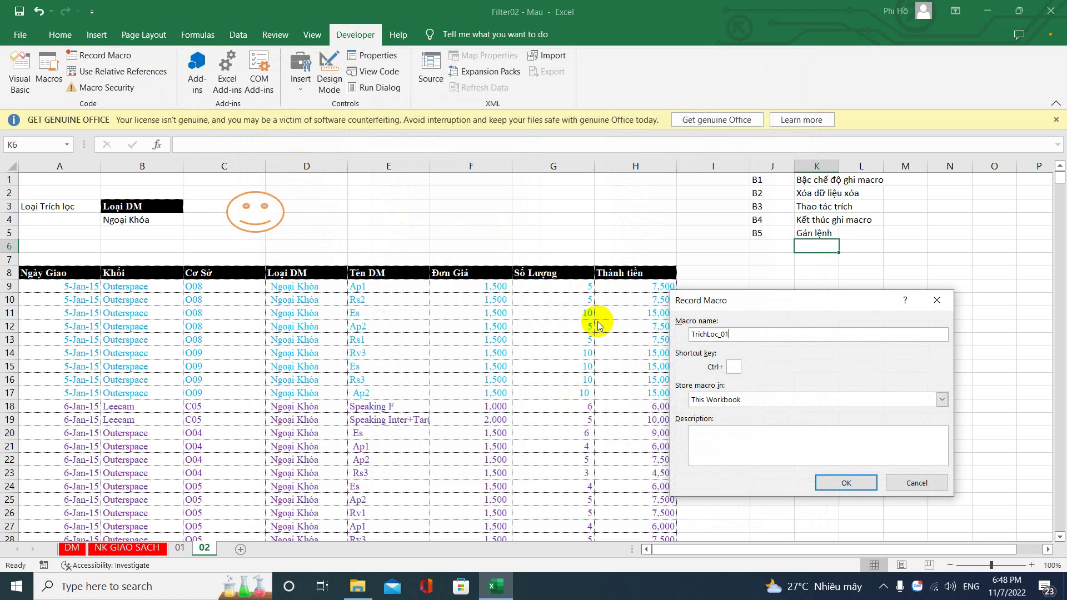
{"action": "key", "text": "Return"}
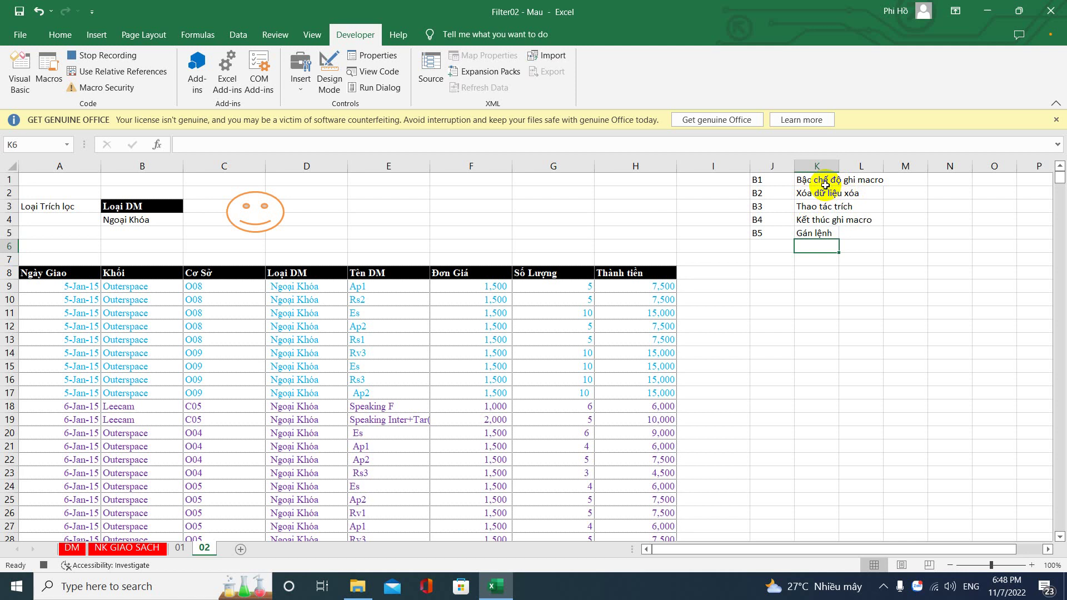
Step: Clear all contents and formatting from columns A to I, from row 8 down to the end of sheet 02
{"action": "left_click_drag", "start_coordinate": [45, 273], "coordinate": [706, 307]}
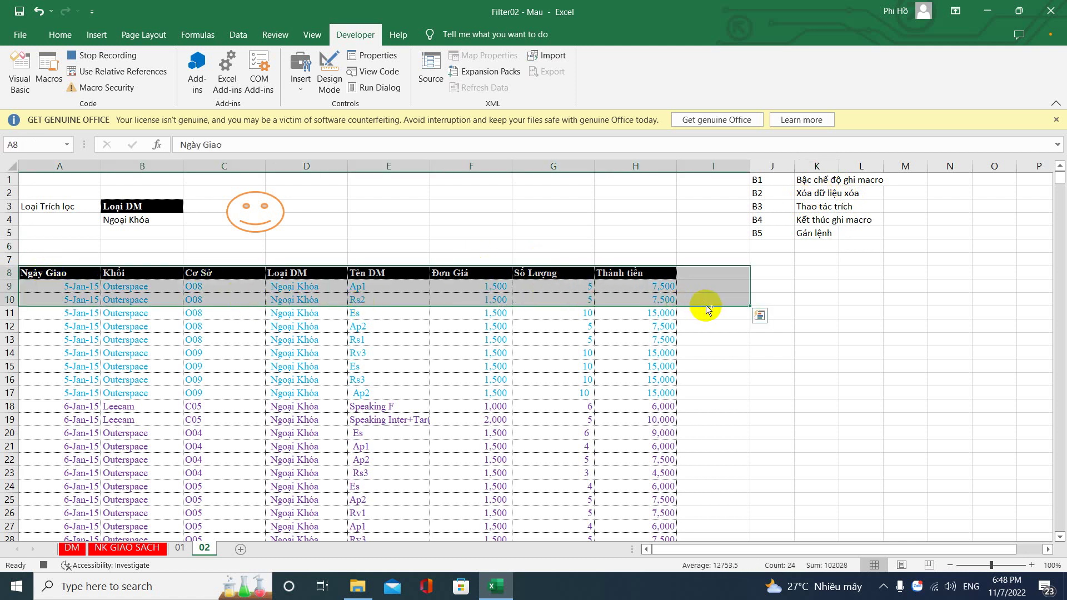
{"action": "key", "text": "ctrl+shift+Down"}
{"action": "key", "text": "ctrl+shift+Down"}
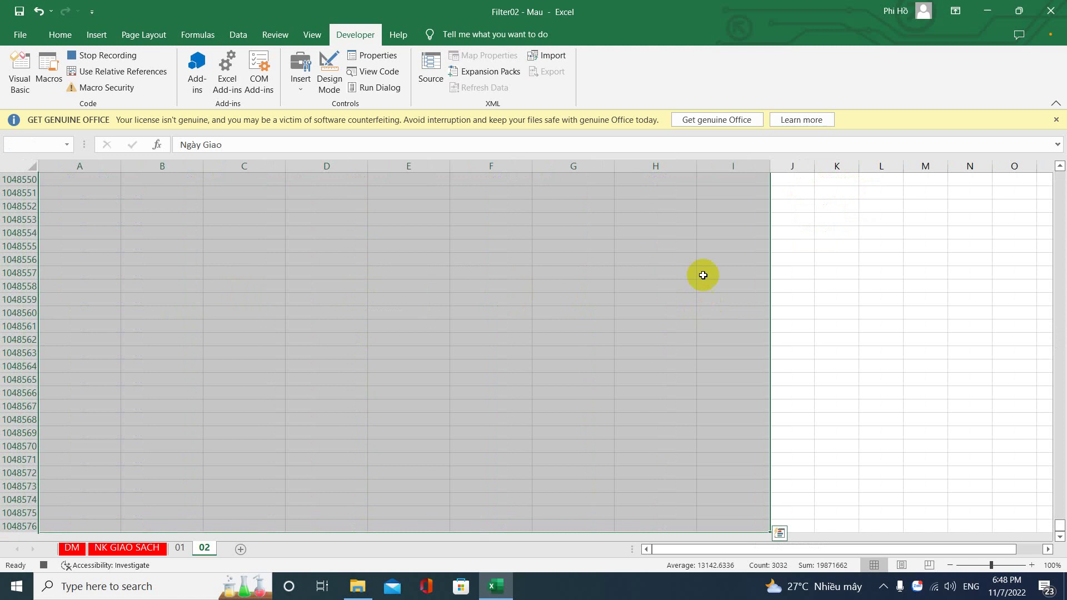
{"action": "left_click", "coordinate": [59, 35]}
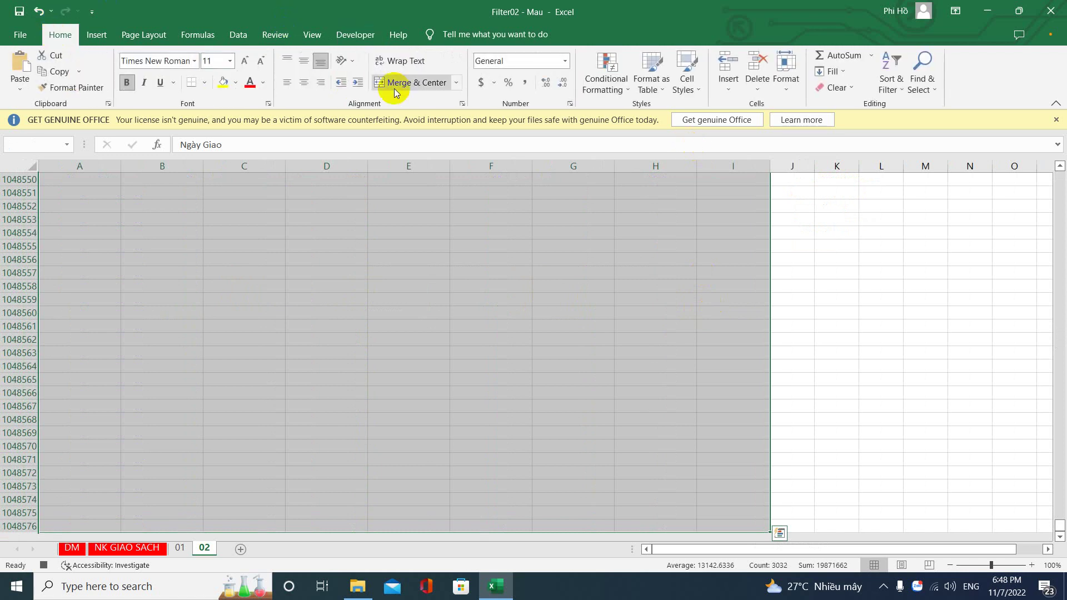
{"action": "left_click", "coordinate": [833, 88]}
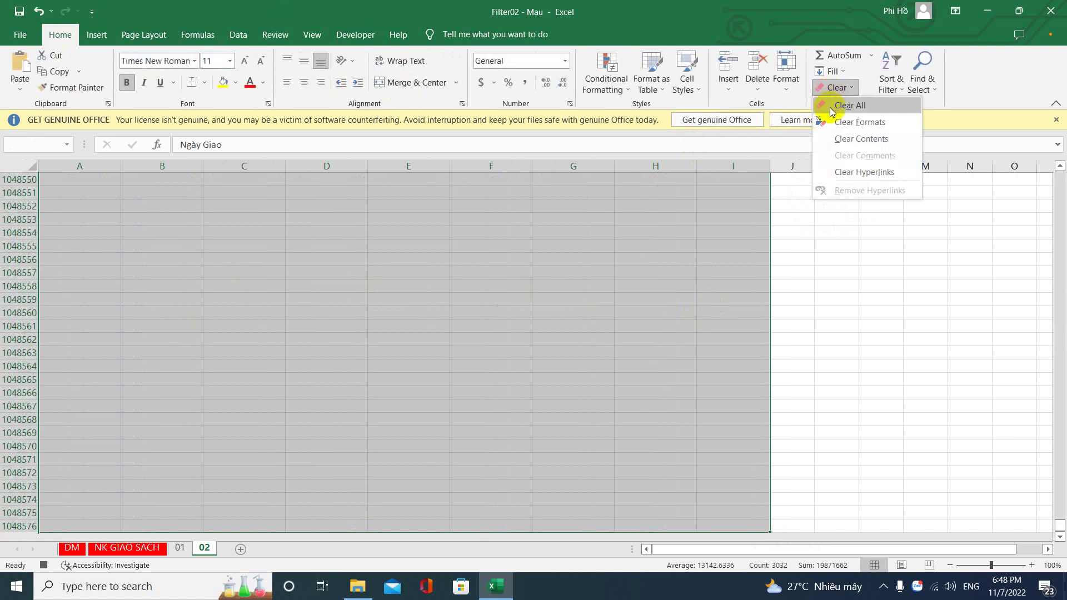
{"action": "left_click", "coordinate": [834, 105]}
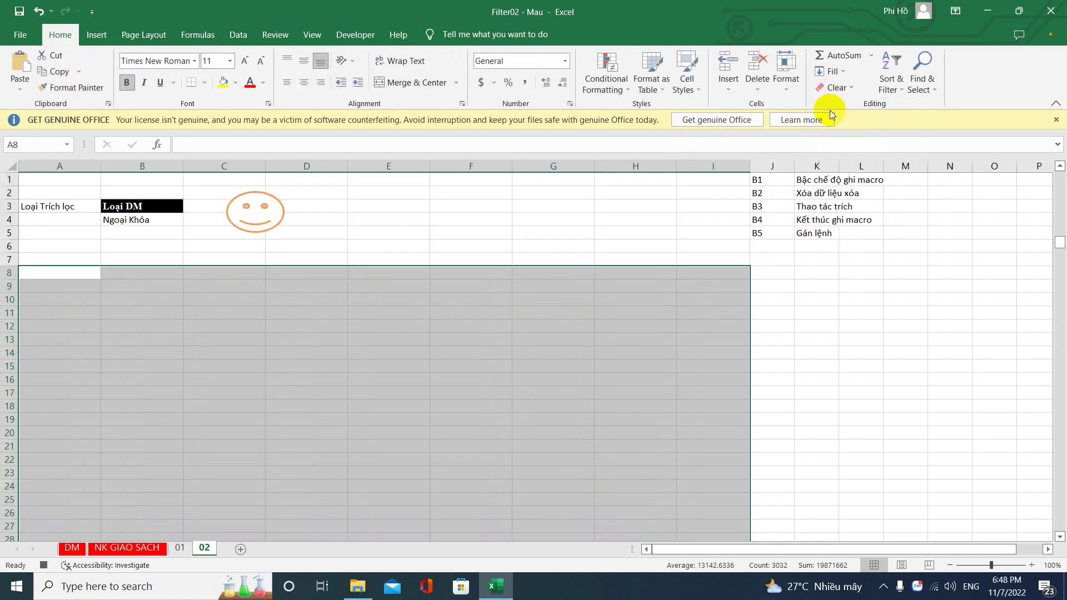
{"action": "left_click", "coordinate": [65, 275]}
{"action": "left_click", "coordinate": [112, 262]}
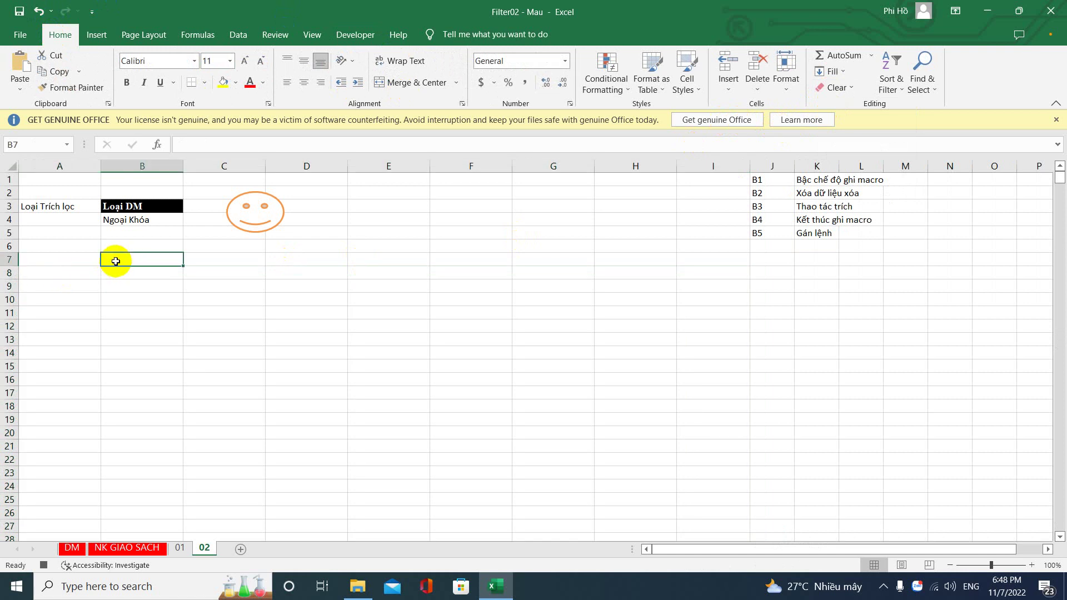
Step: Start an Advanced Filter at cell A8 using the NK GIAO SACH table A1:I2472 as the list range
{"action": "left_click", "coordinate": [71, 274]}
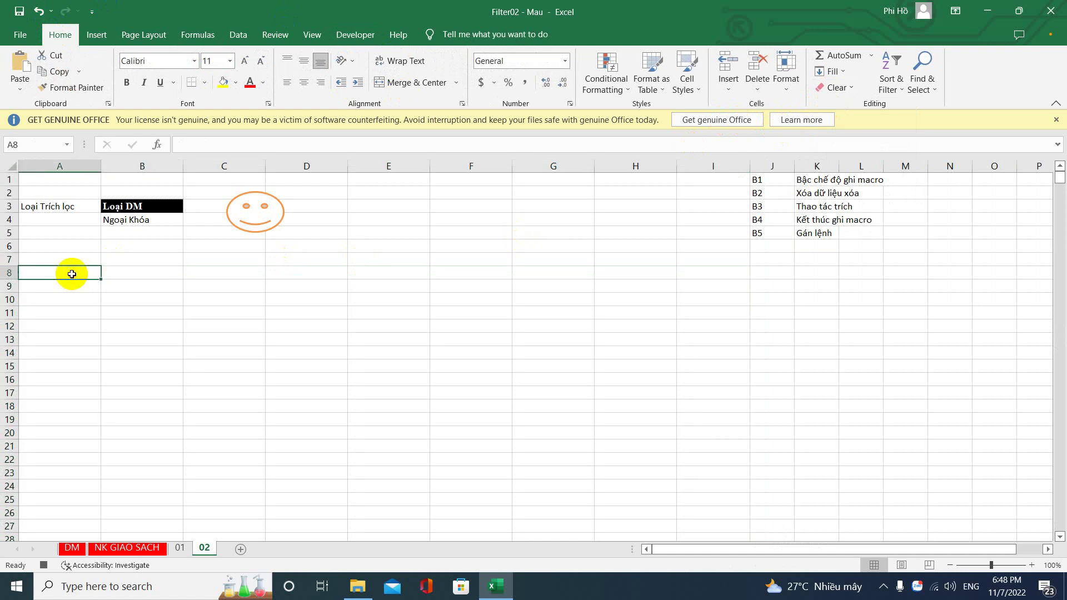
{"action": "left_click", "coordinate": [237, 36]}
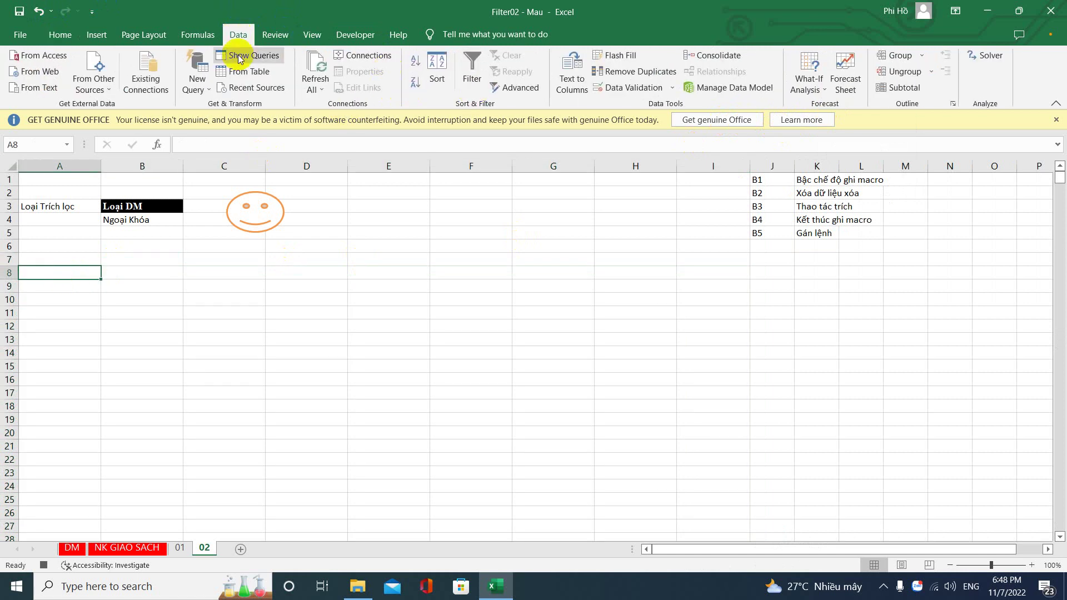
{"action": "left_click", "coordinate": [523, 90]}
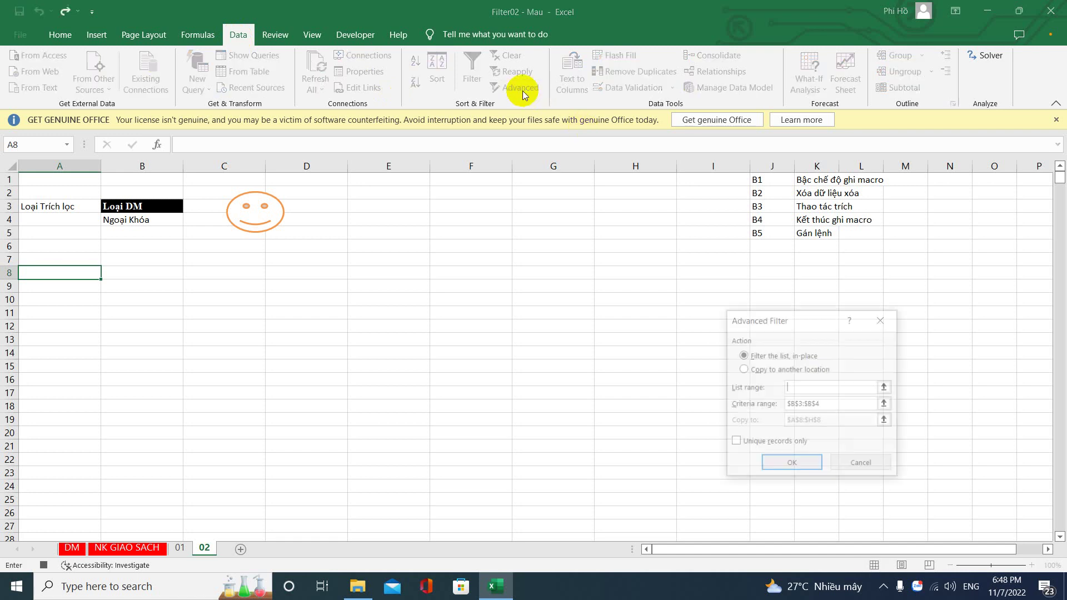
{"action": "left_click", "coordinate": [163, 543]}
{"action": "left_click", "coordinate": [161, 389]}
{"action": "key", "text": "ctrl+a"}
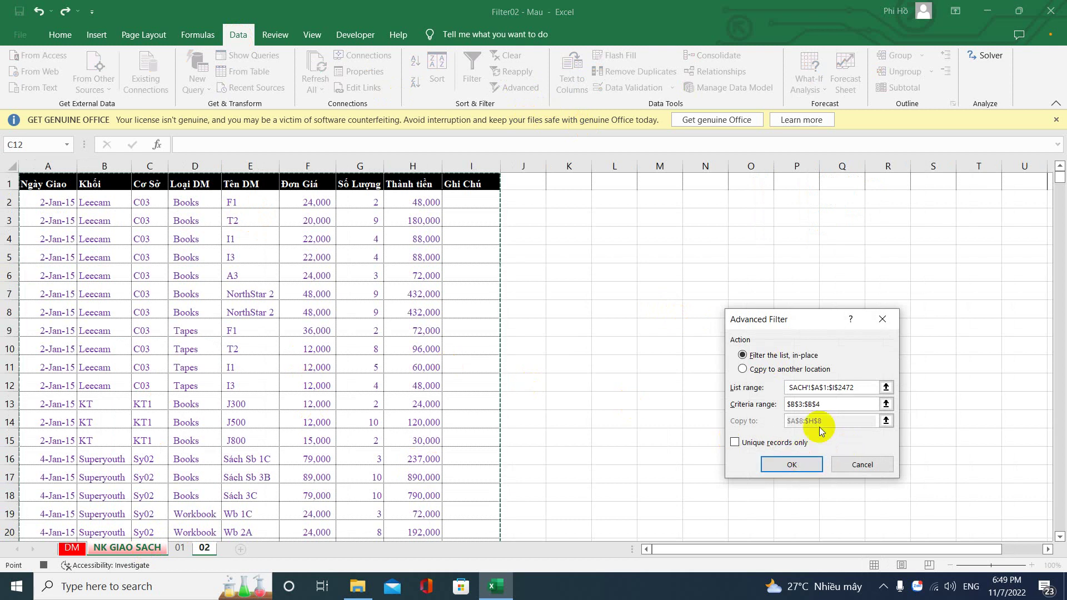
Step: Copy the filtered rows to cell A8 of sheet 02 using criteria range B3:B4, and end the macro recording
{"action": "left_click", "coordinate": [743, 368]}
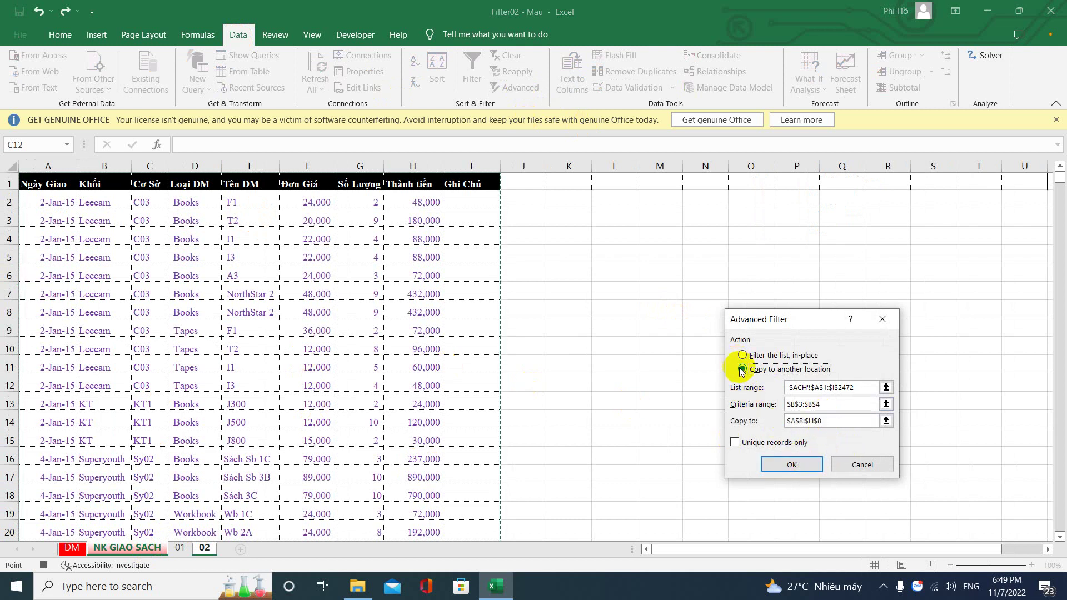
{"action": "left_click", "coordinate": [754, 423]}
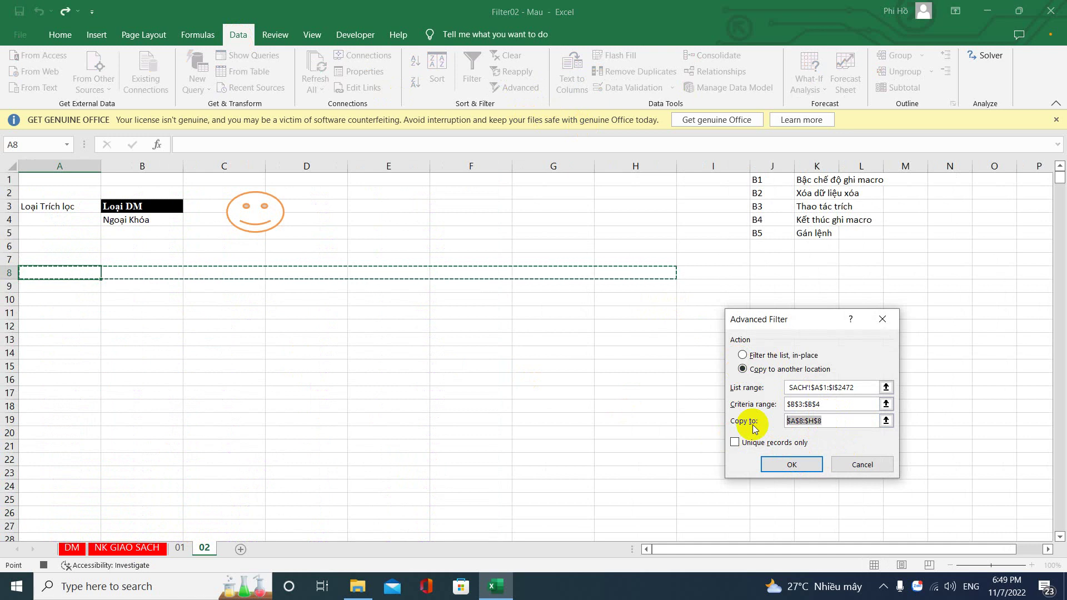
{"action": "key", "text": "BackSpace"}
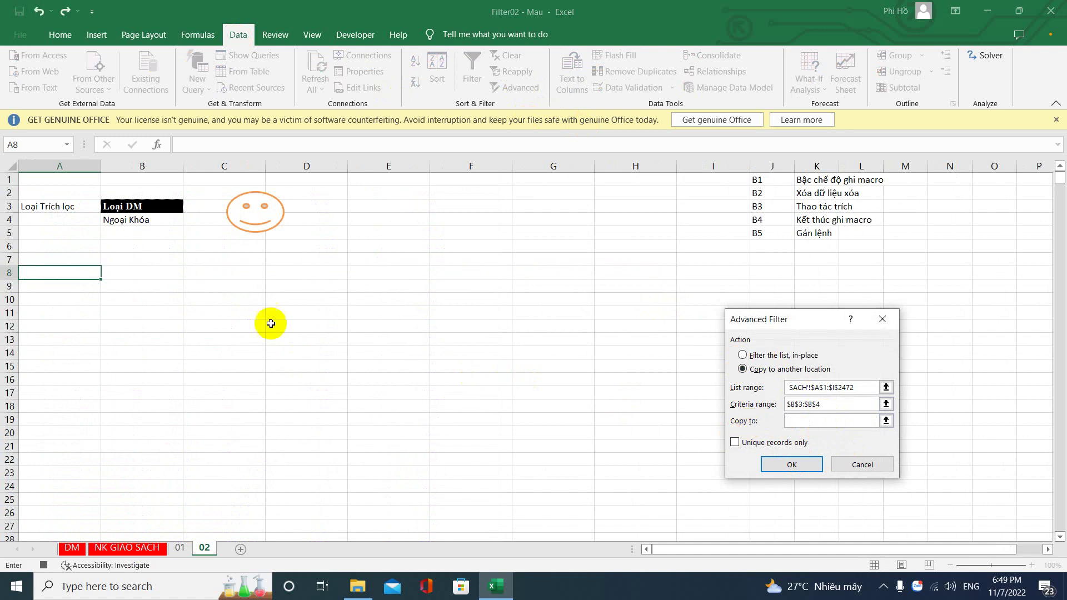
{"action": "left_click", "coordinate": [78, 273]}
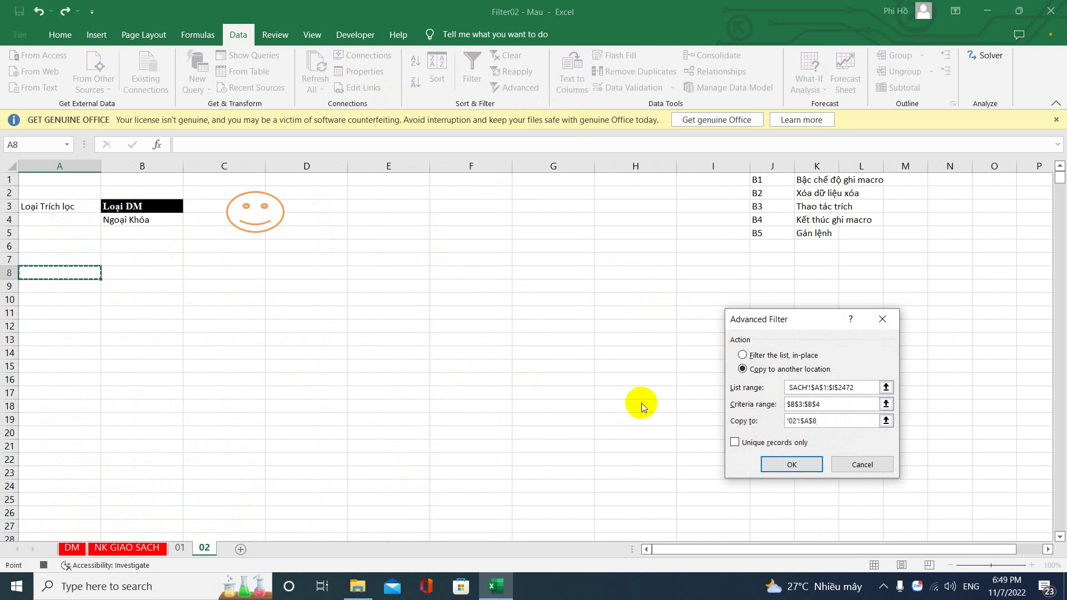
{"action": "left_click", "coordinate": [794, 463]}
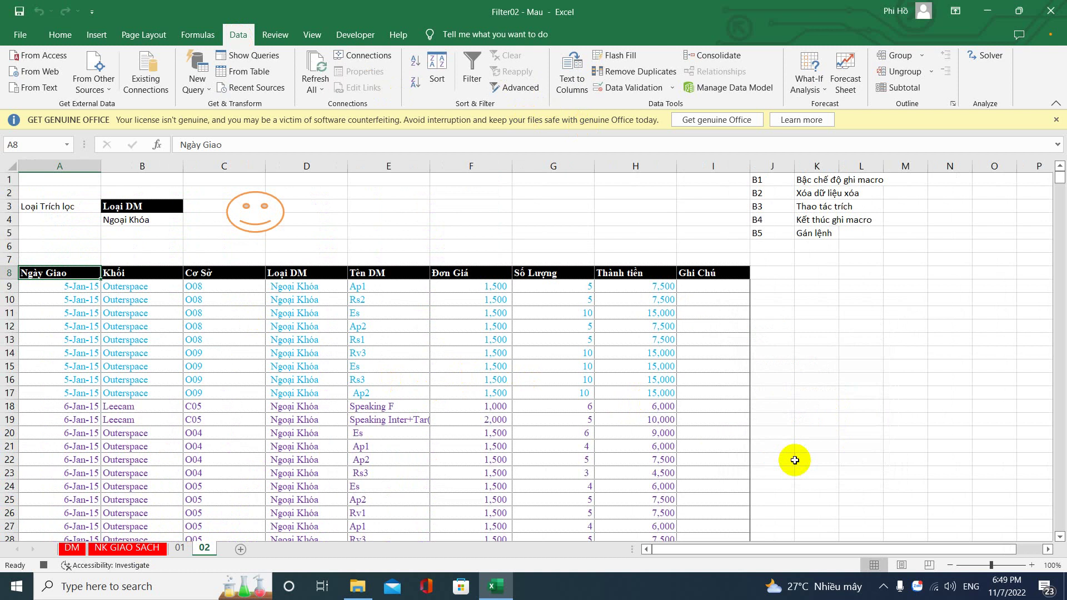
{"action": "left_click", "coordinate": [350, 35]}
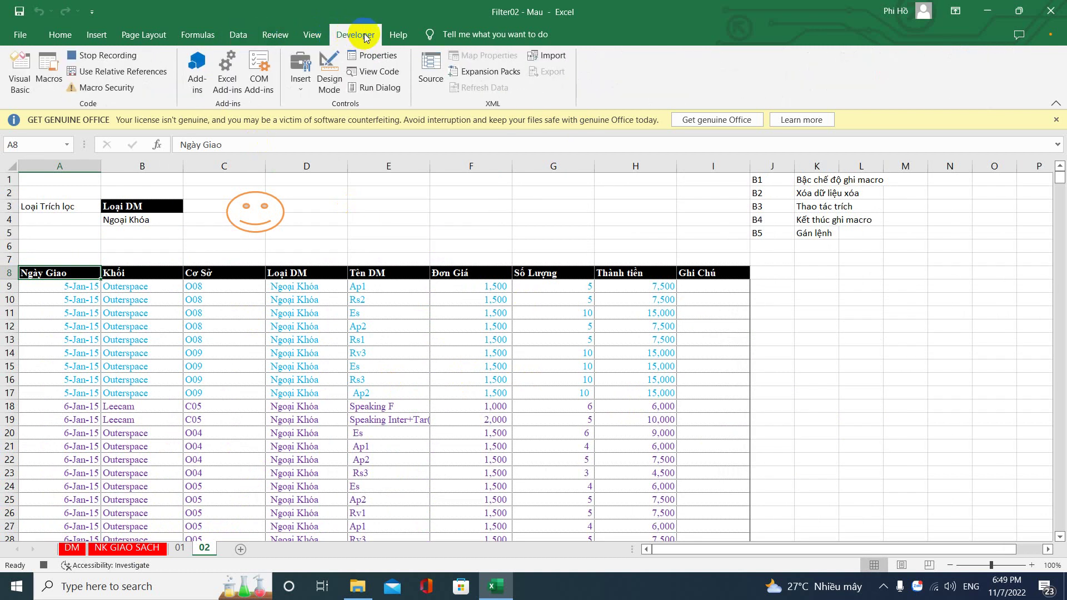
{"action": "left_click", "coordinate": [94, 55]}
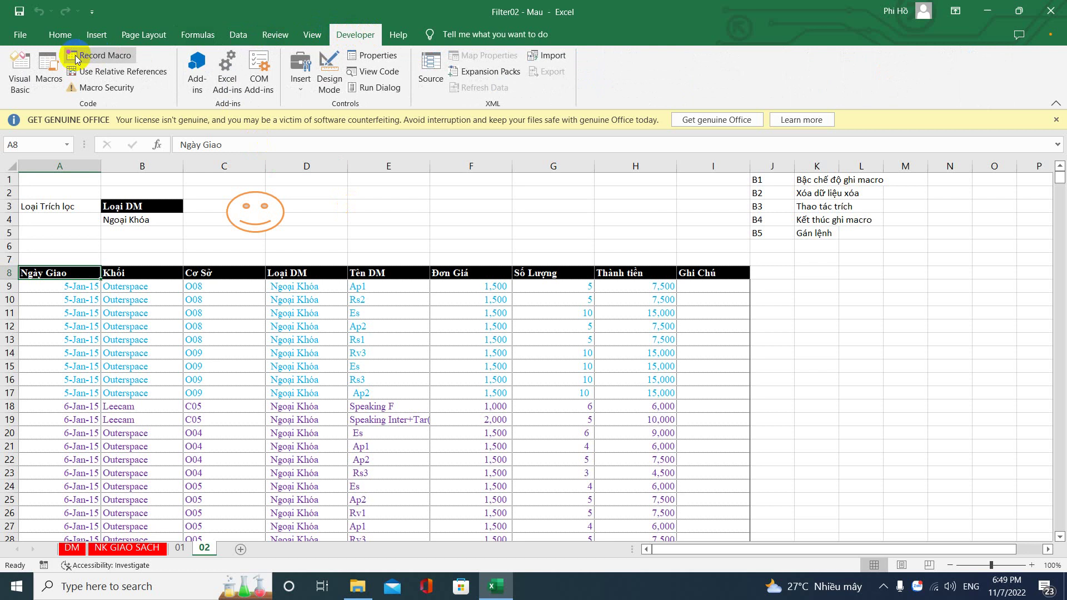
Step: Delete the smiley face shape beside the Loại DM criteria
{"action": "right_click", "coordinate": [241, 211]}
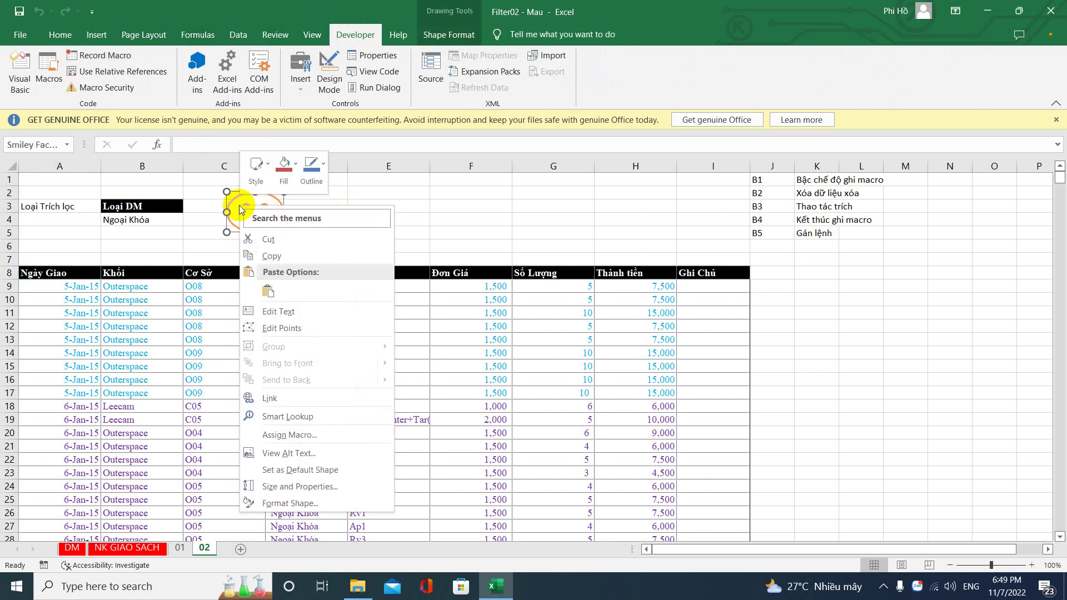
{"action": "key", "text": "Escape"}
{"action": "key", "text": "Delete"}
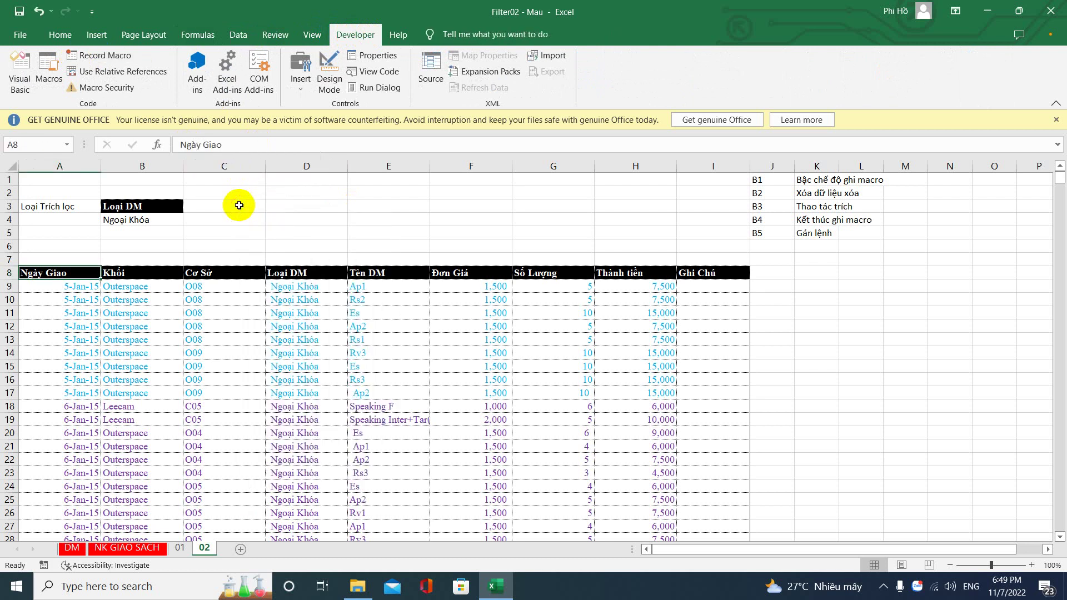
Step: Draw a heart shape about 0.94" wide and 0.65" high above the table, around column D
{"action": "left_click", "coordinate": [97, 35]}
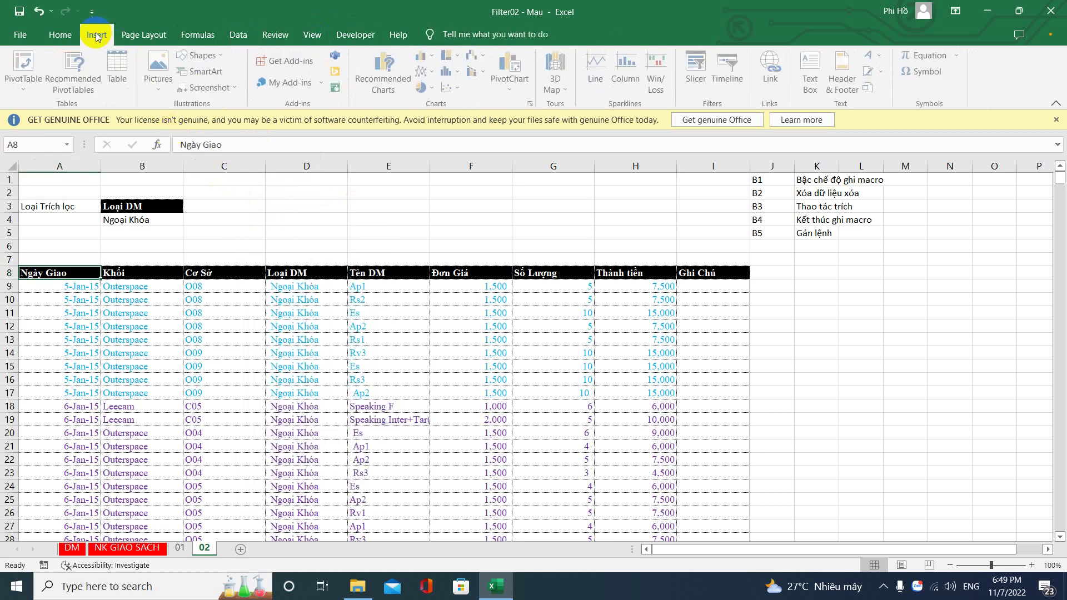
{"action": "left_click", "coordinate": [223, 57]}
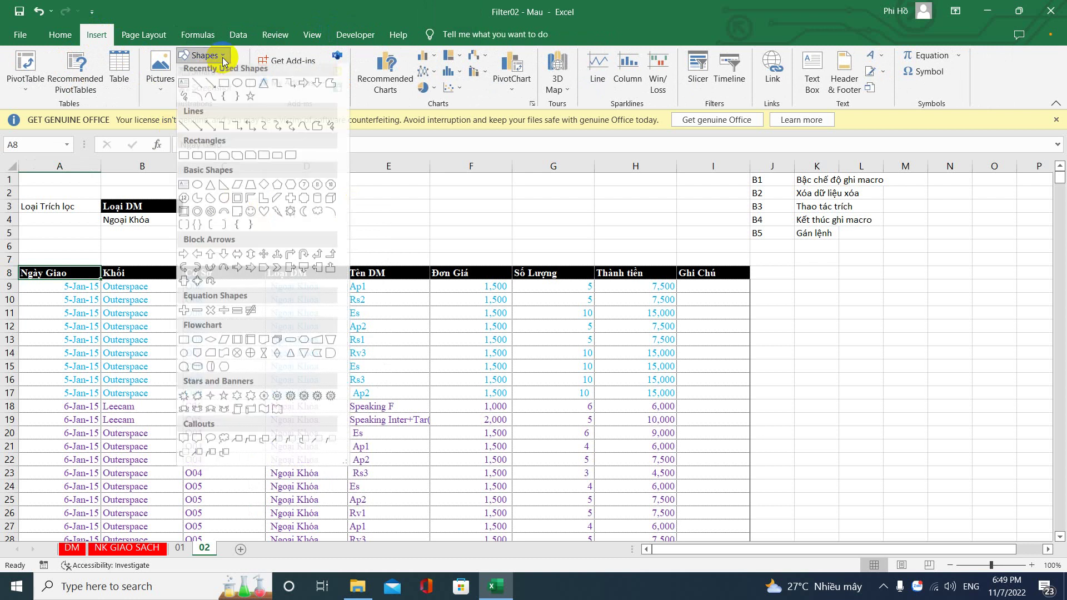
{"action": "left_click", "coordinate": [264, 216]}
{"action": "left_click_drag", "start_coordinate": [287, 193], "coordinate": [352, 237]}
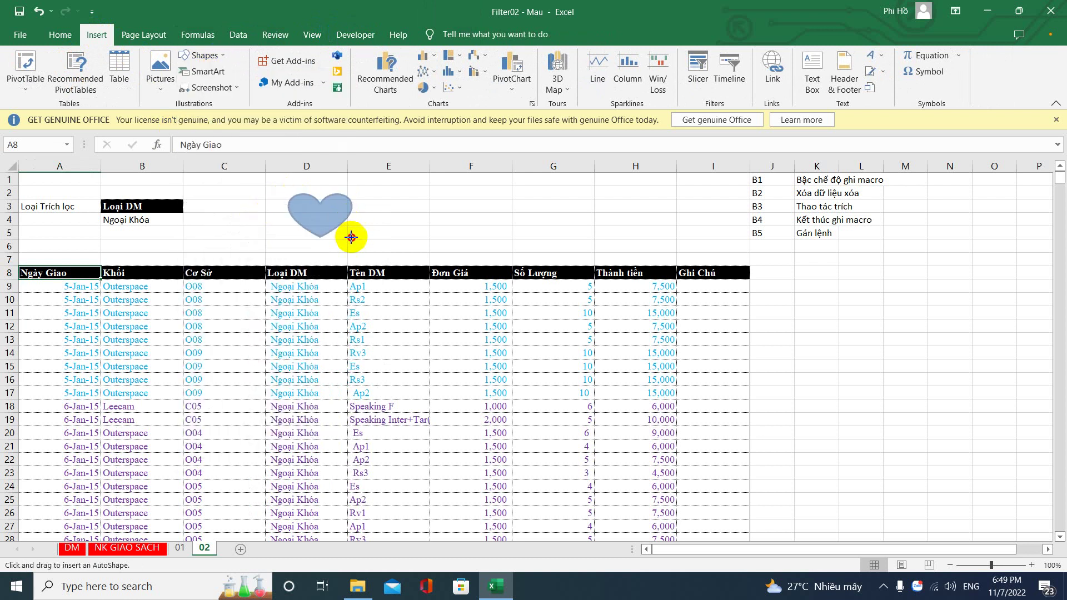
Step: Assign the macro TrichLoc_01 to the heart shape and run it once from the shape
{"action": "left_click", "coordinate": [326, 219]}
{"action": "right_click", "coordinate": [325, 217]}
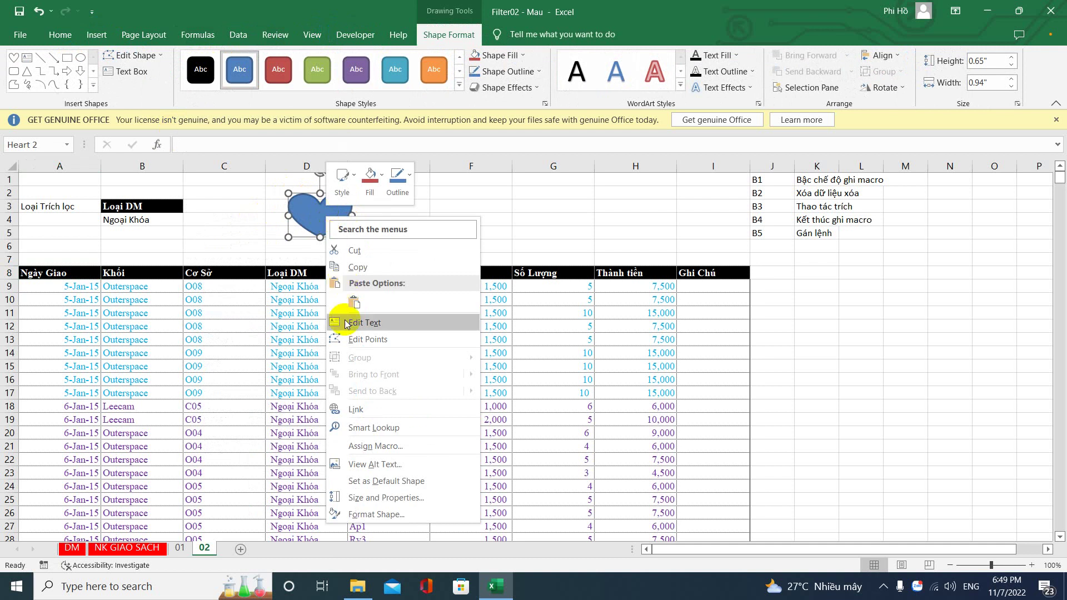
{"action": "left_click", "coordinate": [366, 446]}
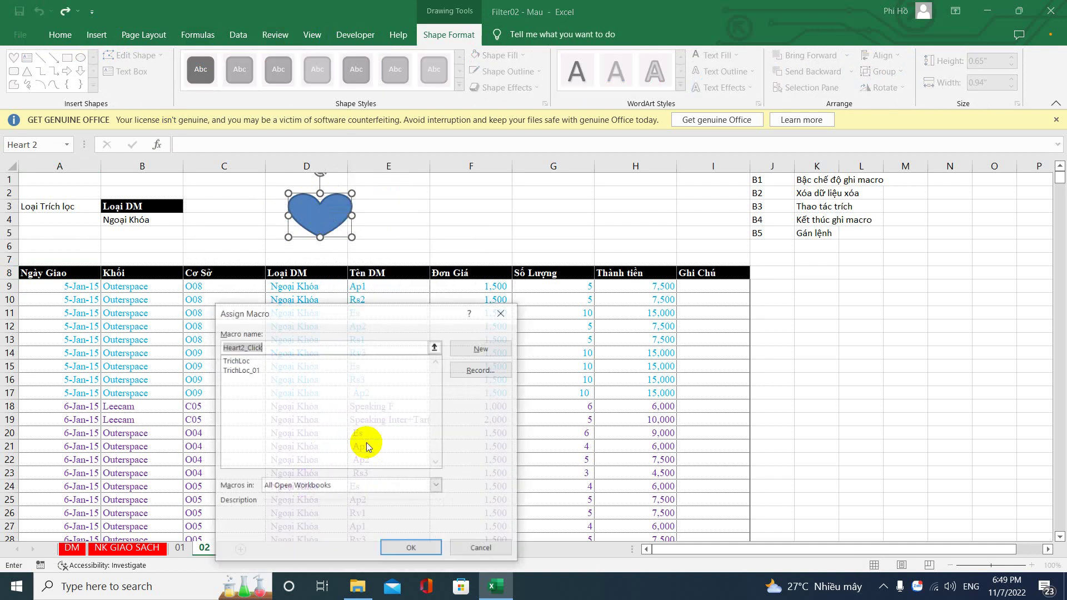
{"action": "left_click", "coordinate": [240, 370]}
{"action": "left_click", "coordinate": [412, 549]}
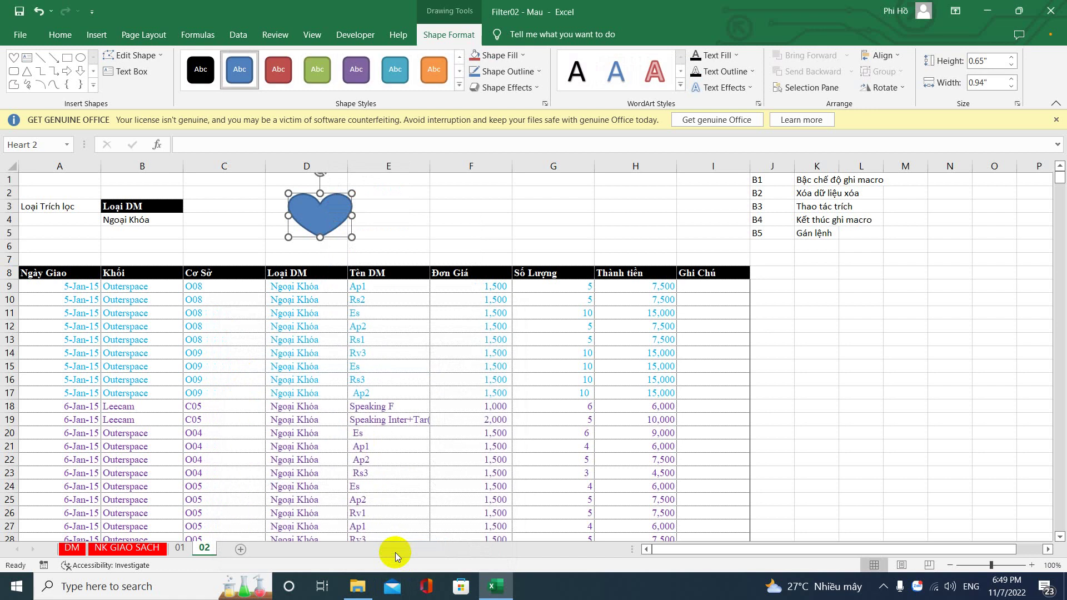
{"action": "left_click", "coordinate": [401, 232]}
{"action": "left_click", "coordinate": [346, 215]}
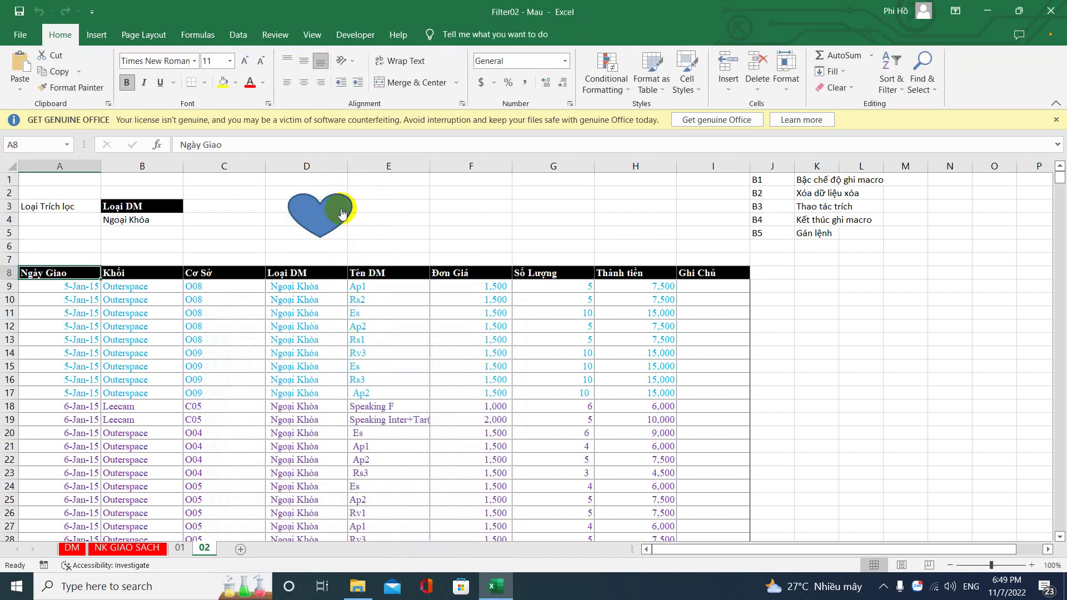
Step: Set the Loại DM criterion in B4 to Tapes and run the extraction with the heart shape
{"action": "left_click", "coordinate": [141, 223]}
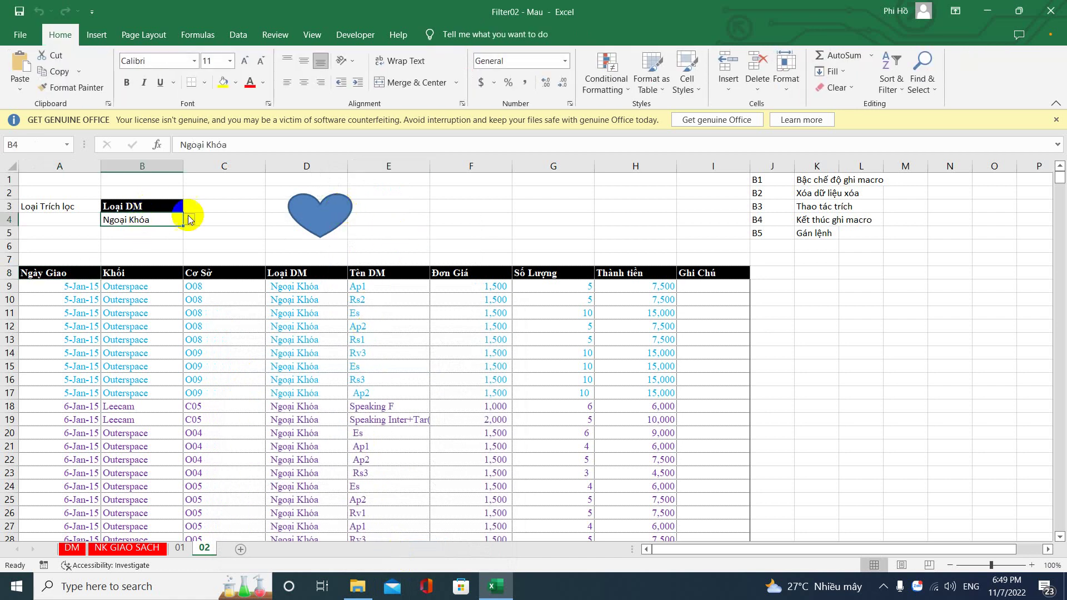
{"action": "left_click", "coordinate": [189, 220]}
{"action": "left_click", "coordinate": [154, 241]}
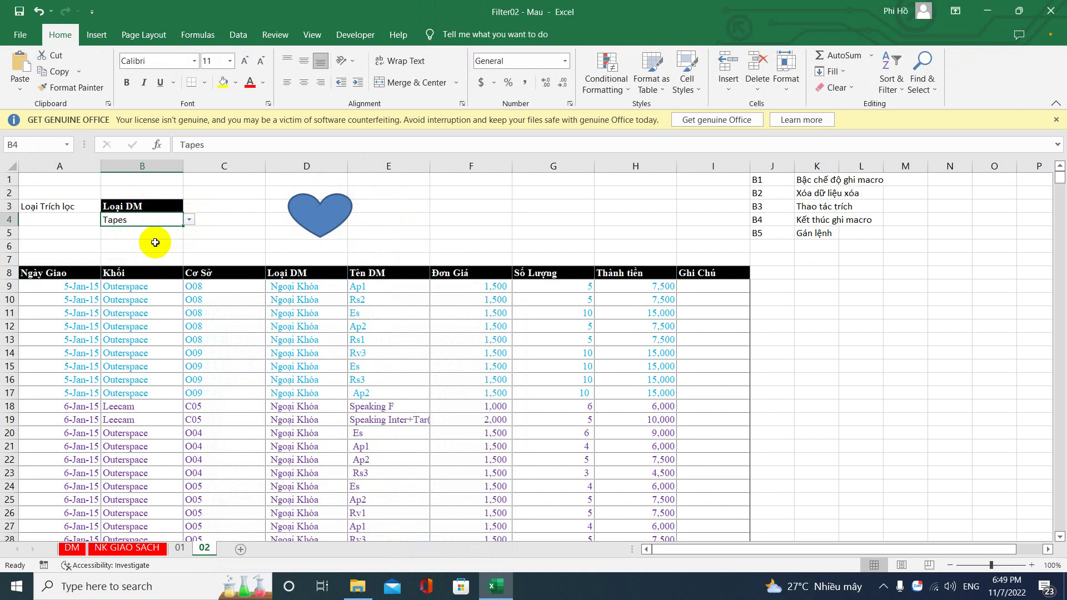
{"action": "left_click", "coordinate": [328, 204]}
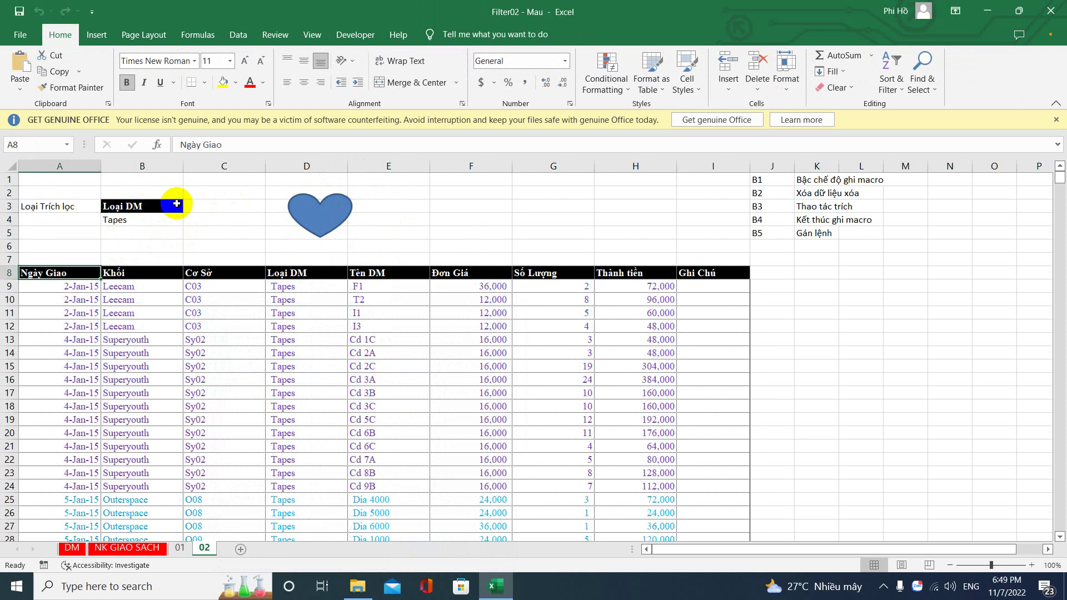
Step: Set the Loại DM criterion in B4 to Tập Ols and rerun the extraction with the heart shape
{"action": "left_click", "coordinate": [167, 220]}
{"action": "left_click", "coordinate": [189, 220]}
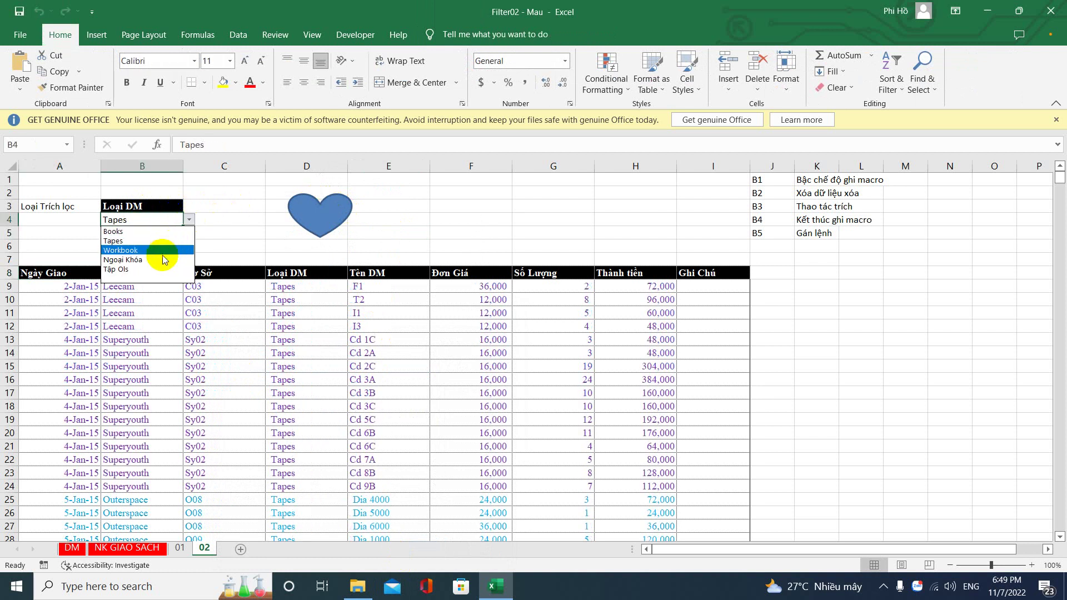
{"action": "left_click", "coordinate": [155, 270]}
{"action": "left_click", "coordinate": [329, 212]}
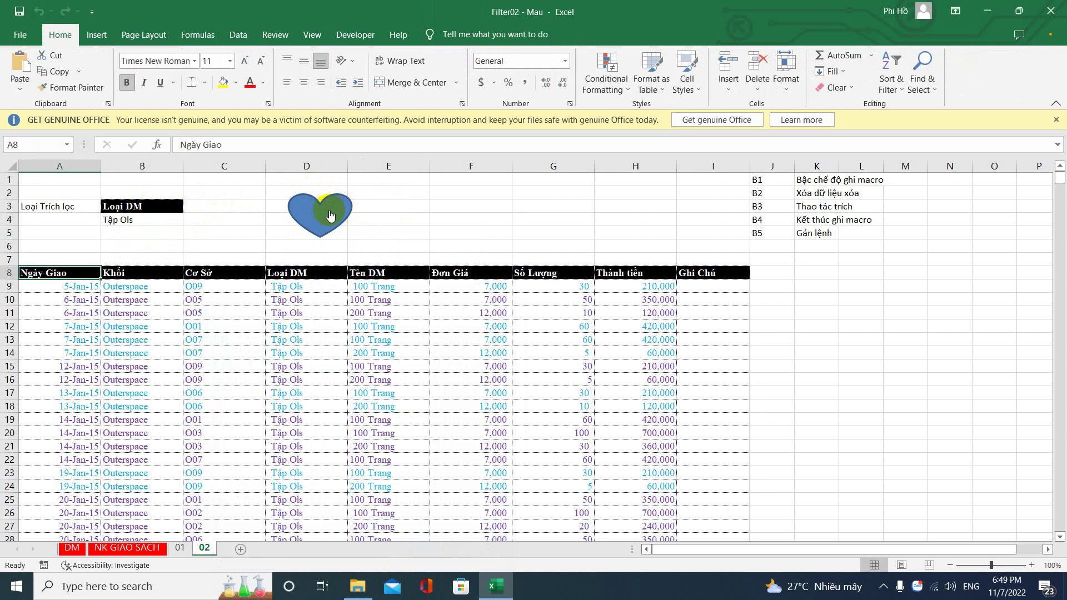
Step: Set the Loại DM criterion in B4 to Books and run the extraction with the heart shape
{"action": "left_click", "coordinate": [189, 221]}
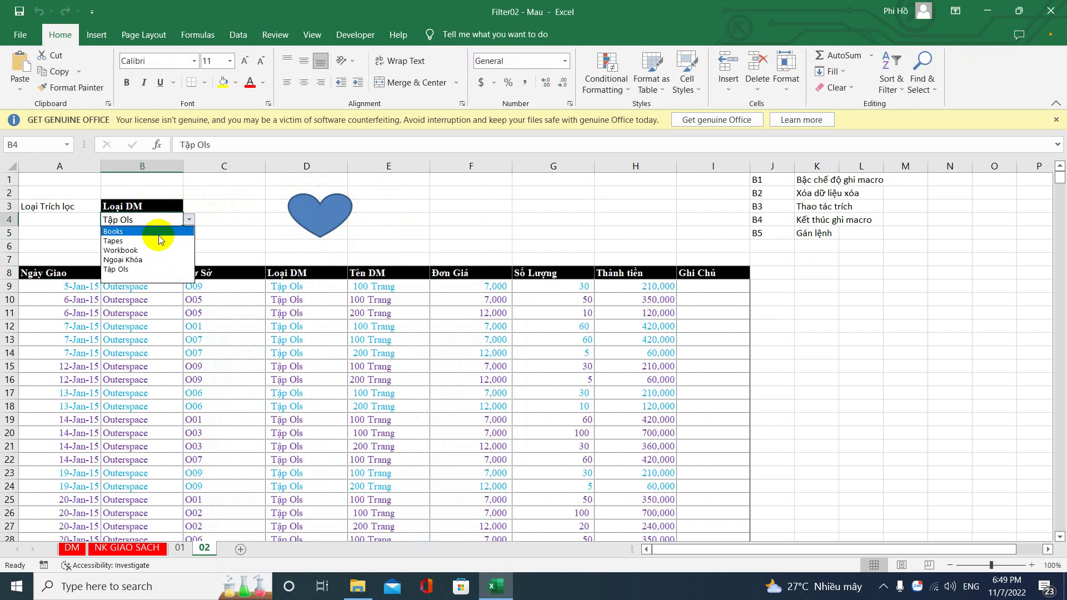
{"action": "left_click", "coordinate": [151, 233]}
{"action": "left_click", "coordinate": [302, 210]}
{"action": "left_click", "coordinate": [325, 207]}
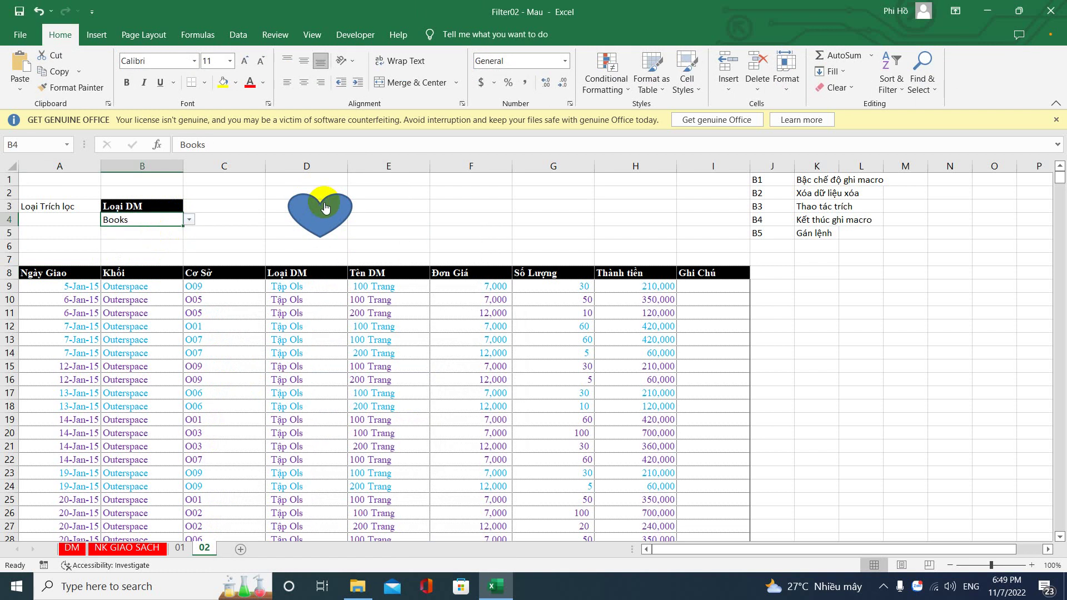
Step: Switch the filter field in B3 to Cơ Sở, set B4 to KT1, and run the extraction with the heart shape
{"action": "left_click", "coordinate": [161, 208]}
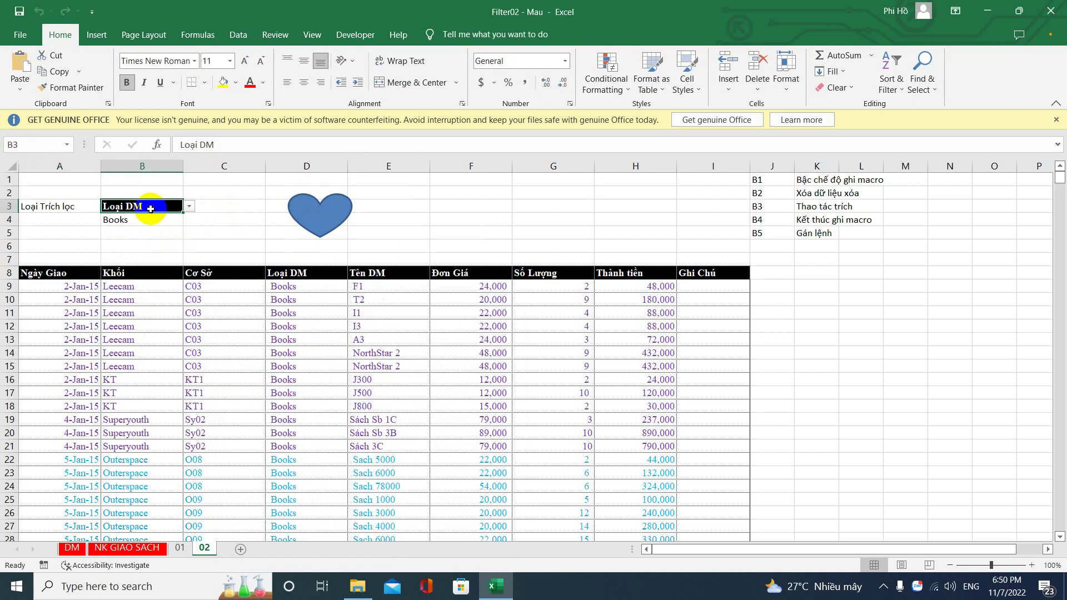
{"action": "left_click", "coordinate": [190, 206]}
{"action": "left_click", "coordinate": [173, 221]}
{"action": "left_click", "coordinate": [172, 222]}
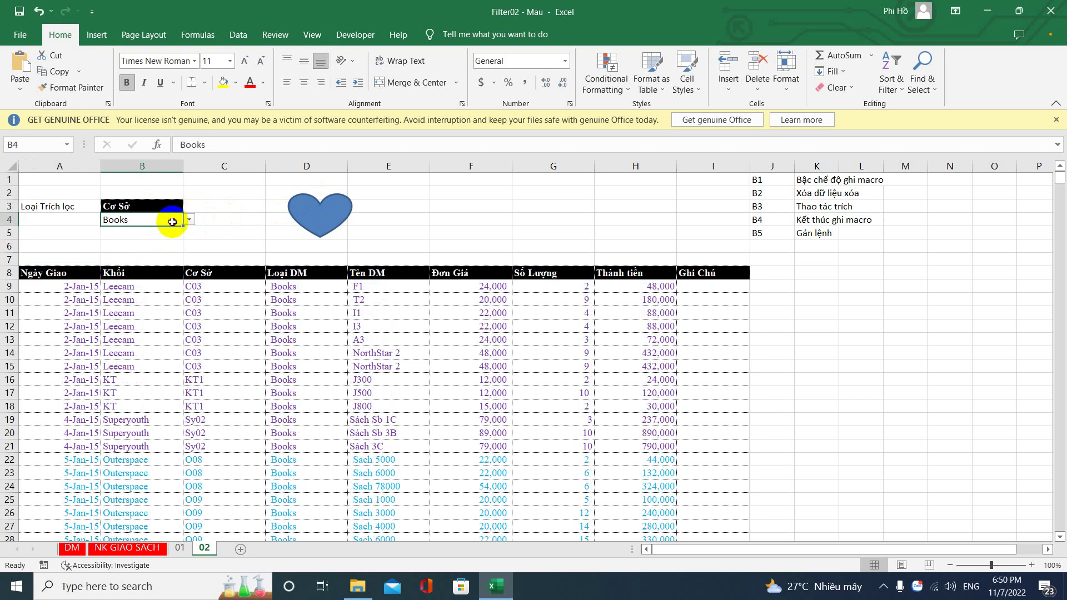
{"action": "left_click", "coordinate": [190, 219]}
{"action": "left_click", "coordinate": [162, 245]}
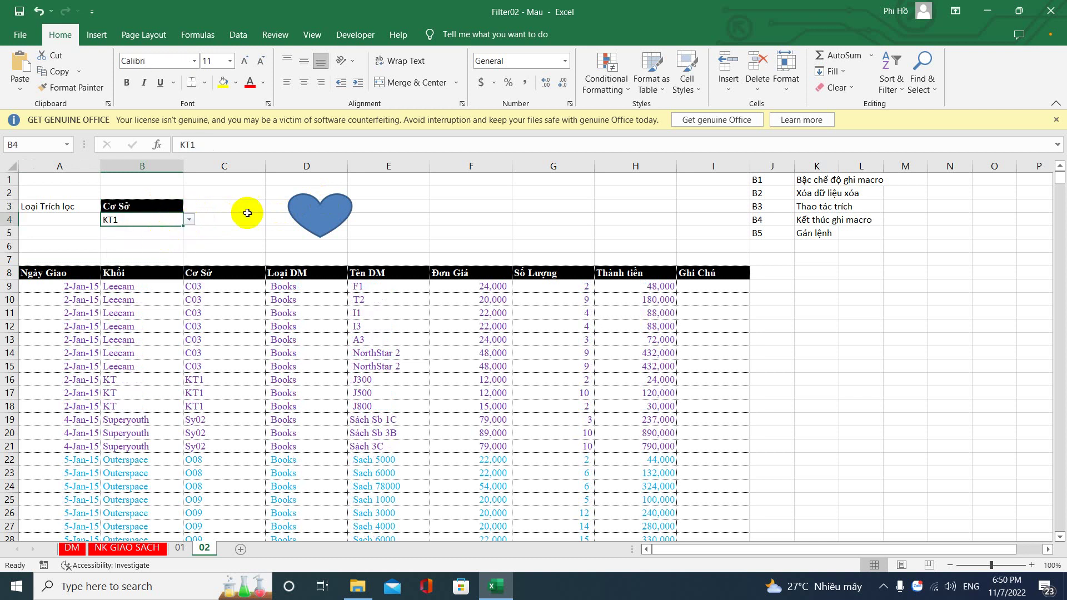
{"action": "left_click", "coordinate": [308, 214]}
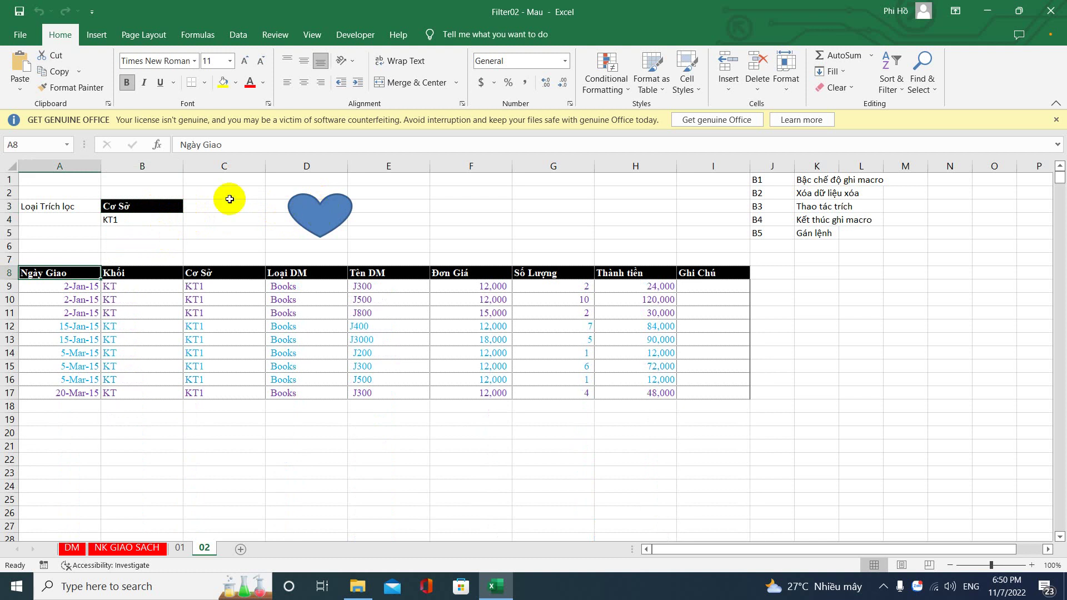
Step: Set the Cơ Sở criterion in B4 to O08 and rerun the extraction with the heart shape
{"action": "left_click", "coordinate": [168, 204]}
{"action": "left_click", "coordinate": [172, 221]}
{"action": "left_click", "coordinate": [189, 220]}
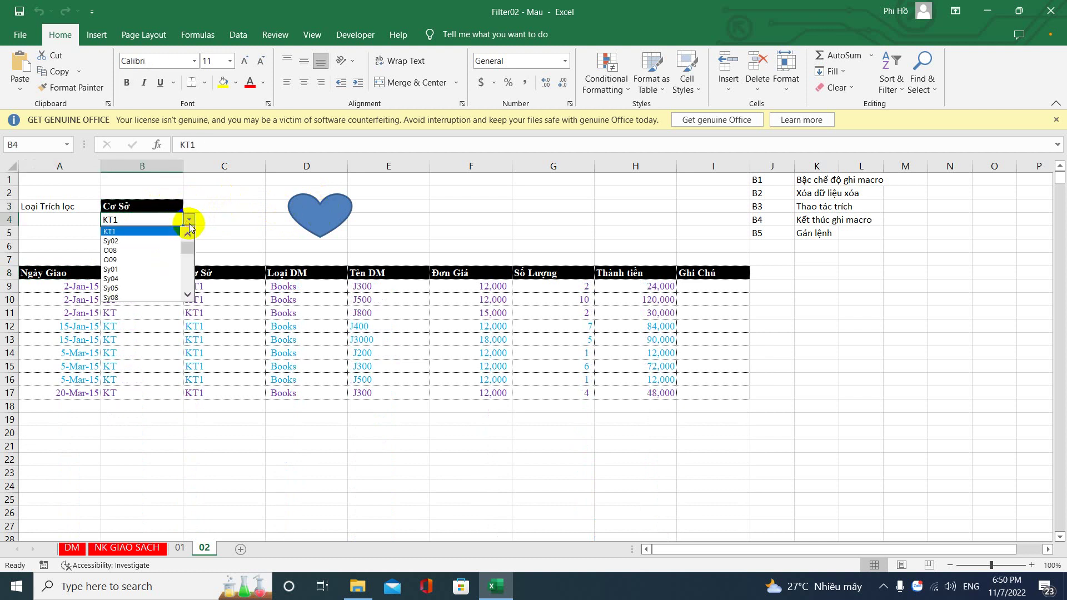
{"action": "left_click", "coordinate": [167, 251]}
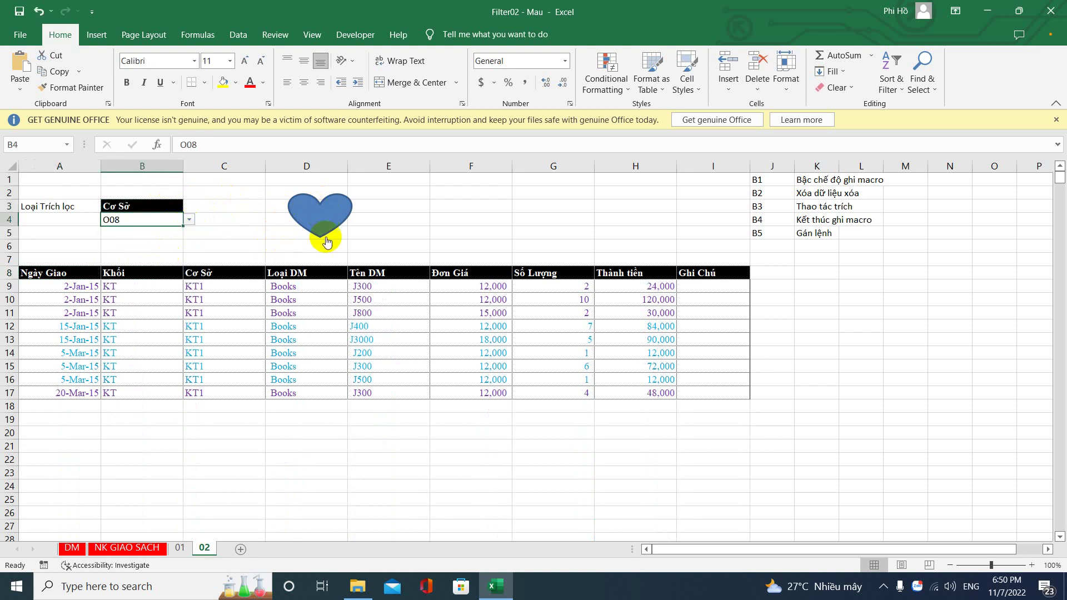
{"action": "left_click", "coordinate": [320, 223]}
Step: Set the Cơ Sở criterion in B4 to Sy04 and rerun the extraction with the heart shape
{"action": "left_click", "coordinate": [175, 223]}
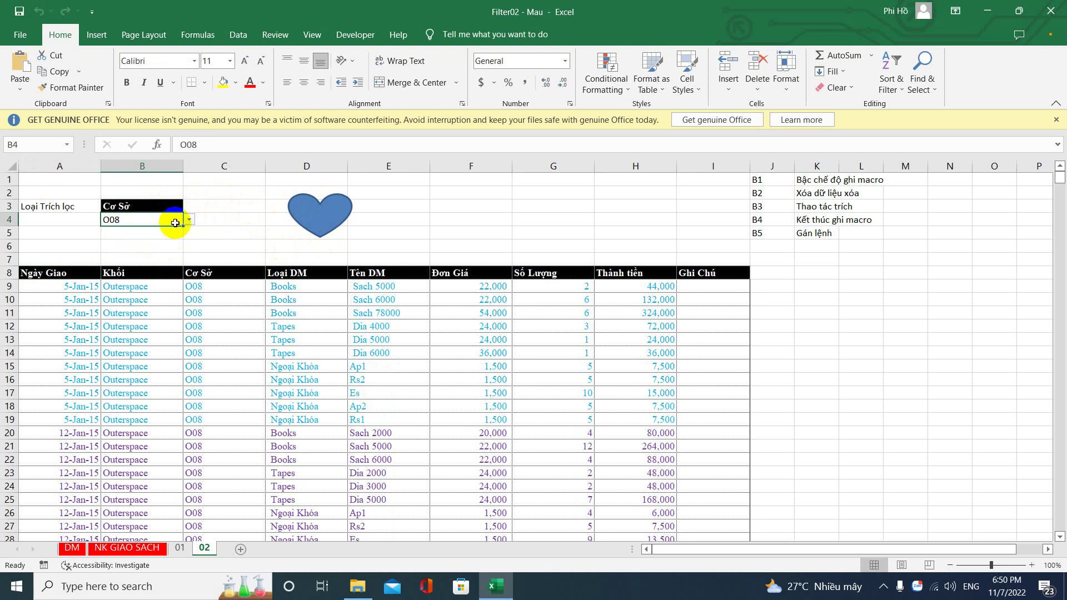
{"action": "left_click", "coordinate": [189, 220]}
{"action": "left_click", "coordinate": [168, 261]}
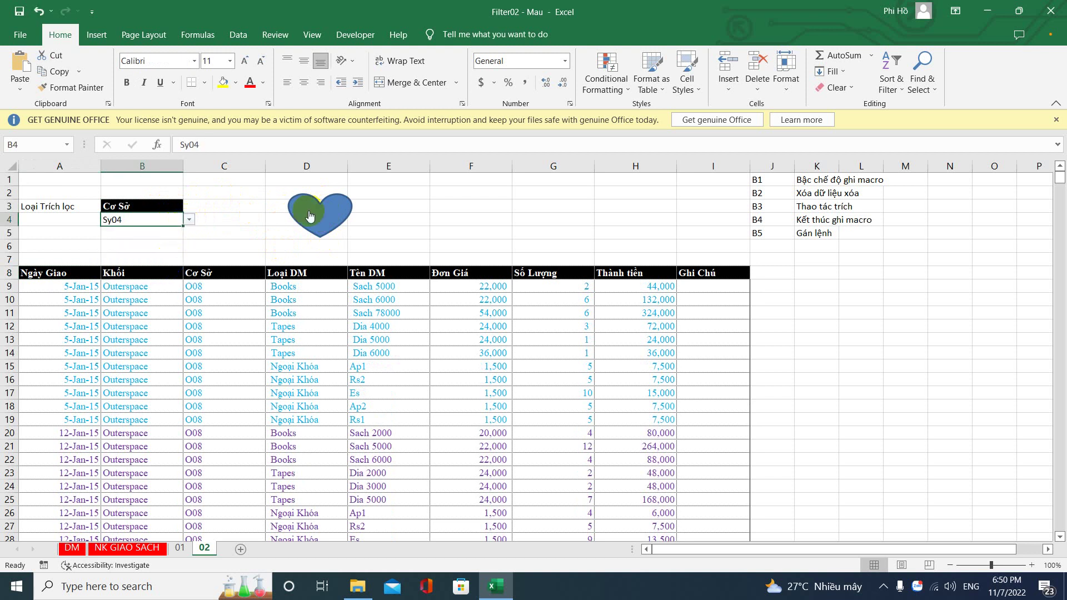
{"action": "left_click", "coordinate": [345, 215]}
Step: Switch the filter field in B3 to Tên DM, set B4 to I1, and run the extraction with the heart shape
{"action": "left_click", "coordinate": [115, 206]}
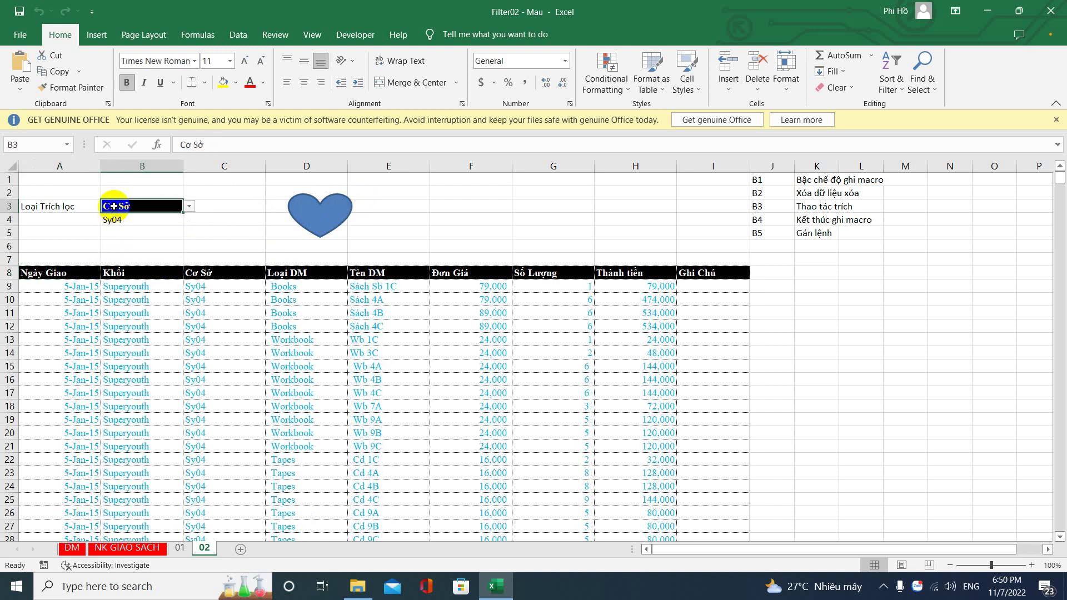
{"action": "left_click", "coordinate": [189, 208]}
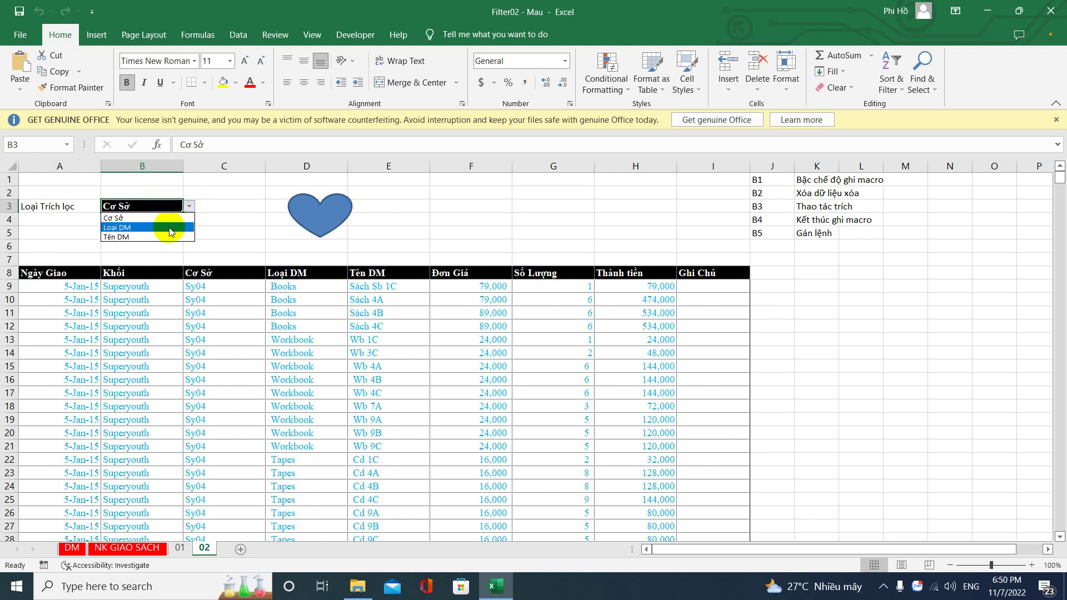
{"action": "left_click", "coordinate": [167, 237]}
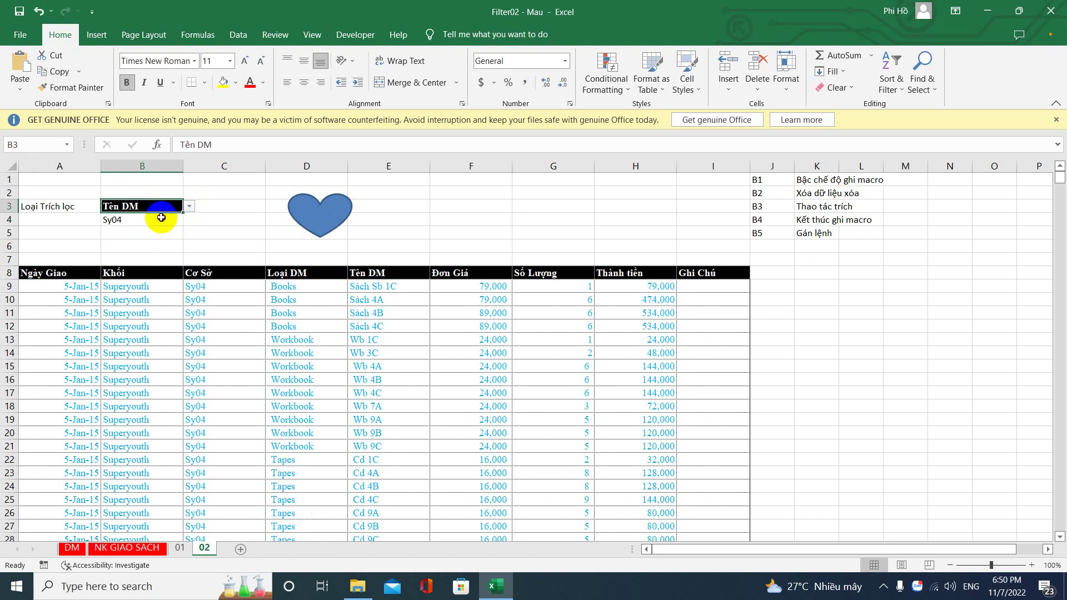
{"action": "left_click", "coordinate": [170, 221]}
{"action": "left_click", "coordinate": [189, 220]}
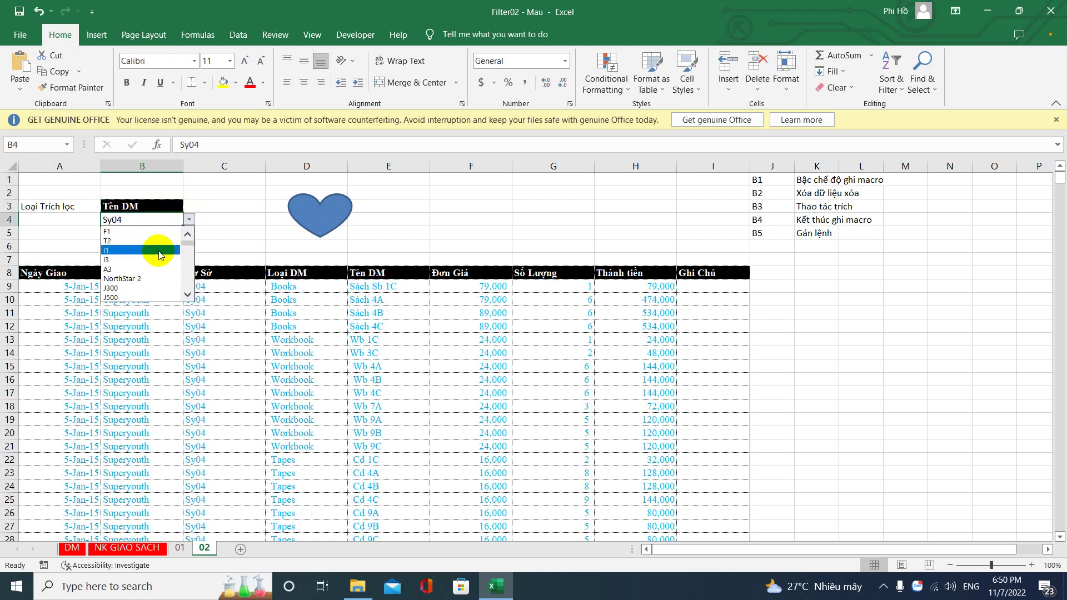
{"action": "left_click", "coordinate": [157, 240]}
{"action": "left_click", "coordinate": [349, 223]}
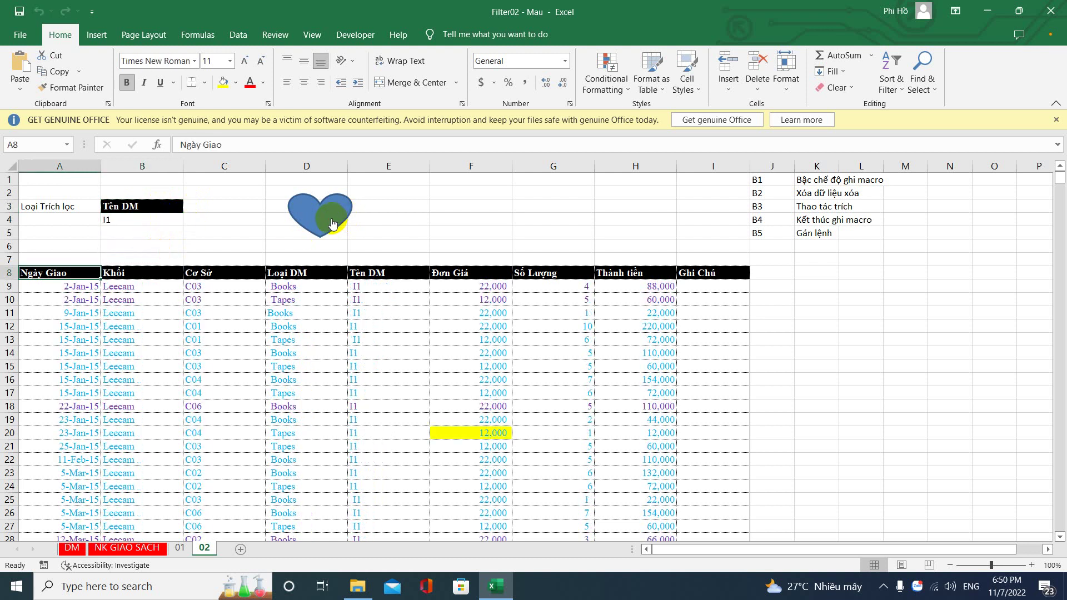